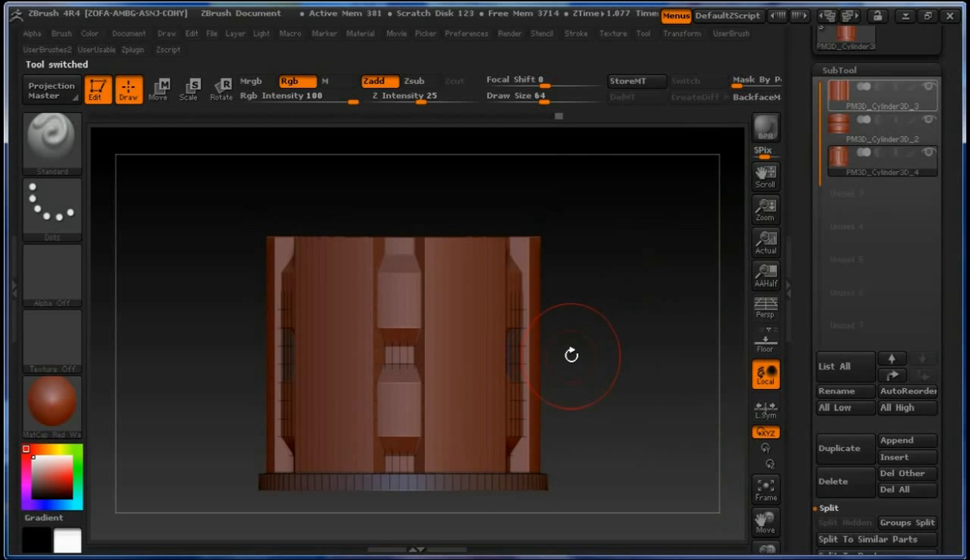
Lay a vertical Transpose line and move the end cap PM3D_Cylinder3D_4 straight up onto the upper end of the body
key("e")
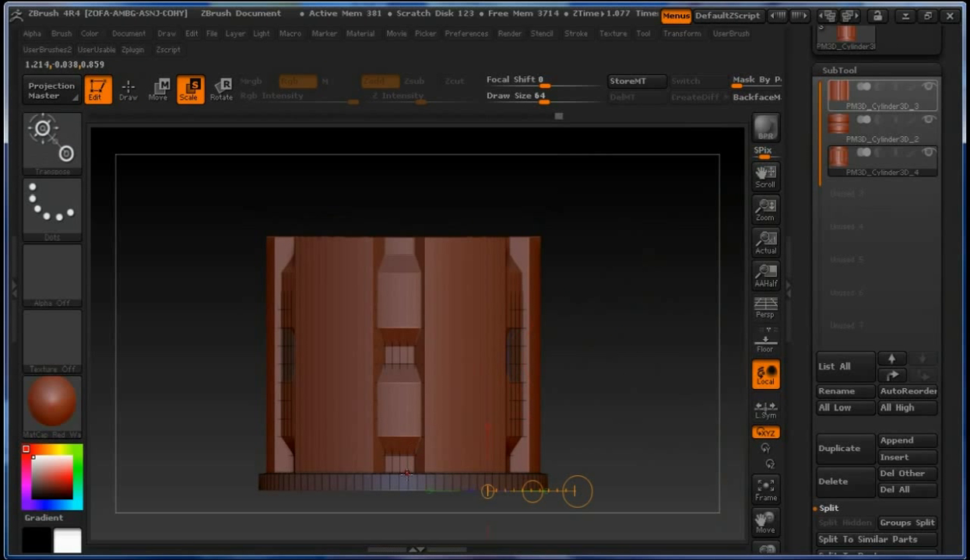
left_click_drag(407, 473, 413, 214)
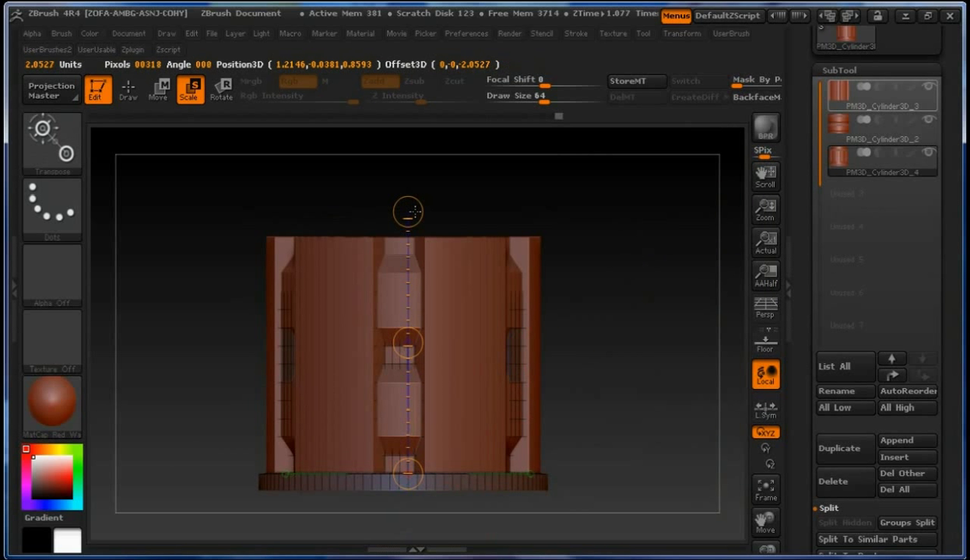
left_click_drag(639, 345, 572, 351)
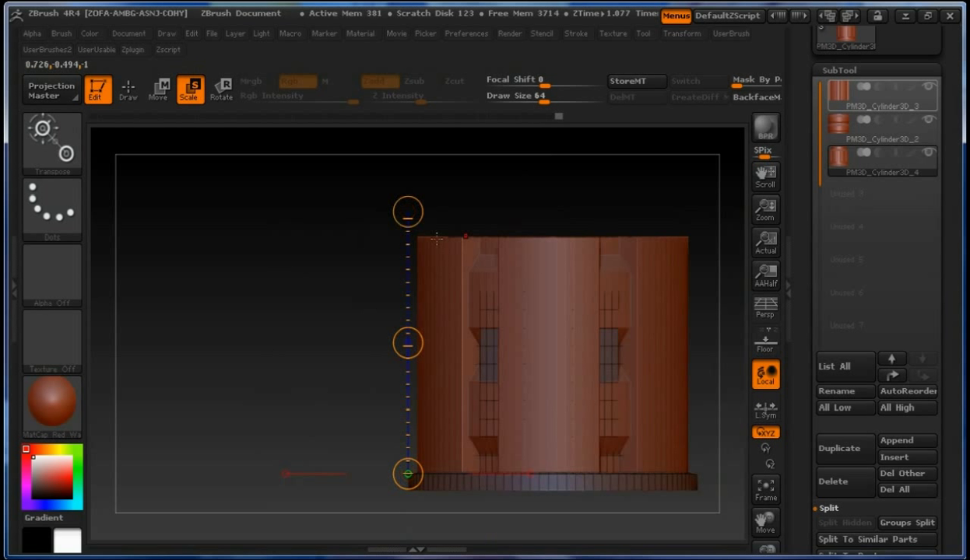
left_click_drag(331, 353, 428, 280)
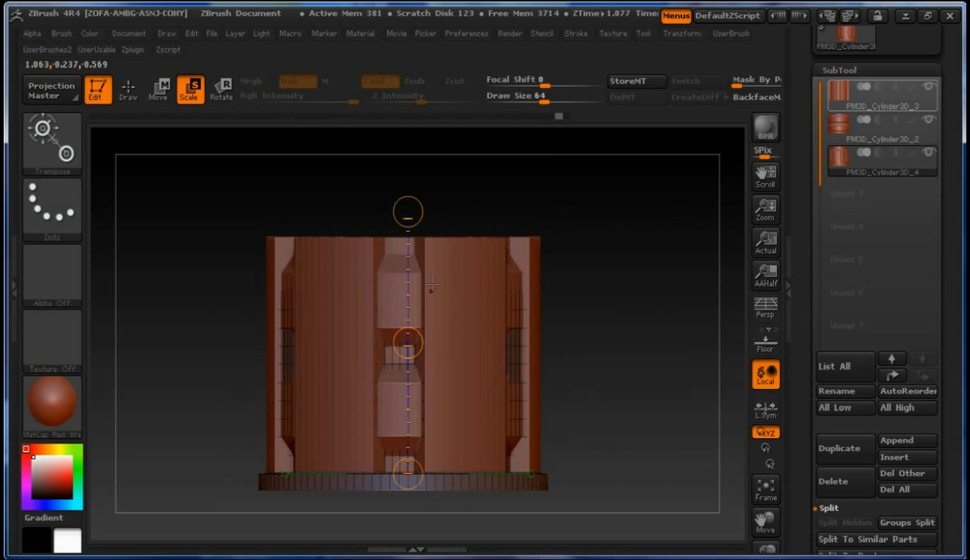
key("w")
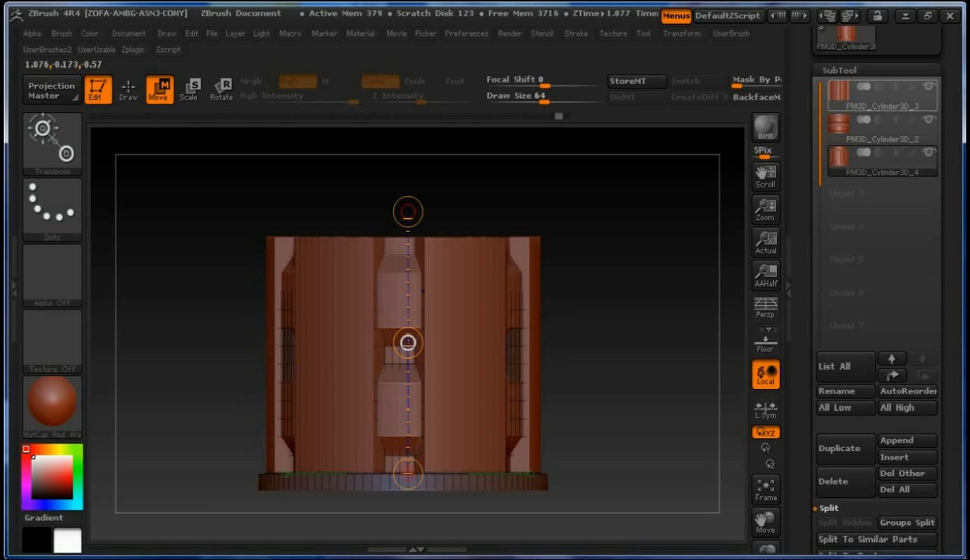
left_click_drag(407, 342, 413, 95)
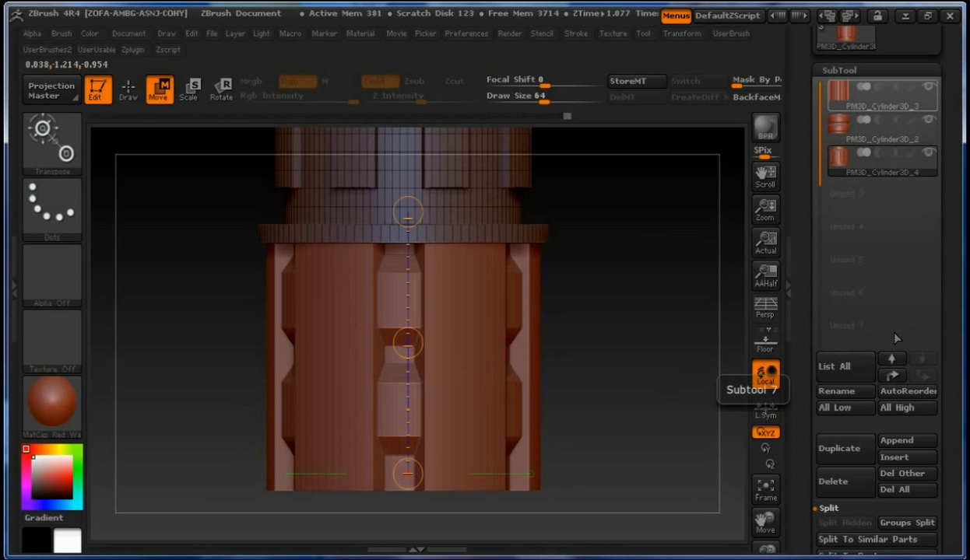
Duplicate the end cap subtool and make PM3D_Cylinder3D_4 the active copy
left_click_drag(953, 421, 954, 311)
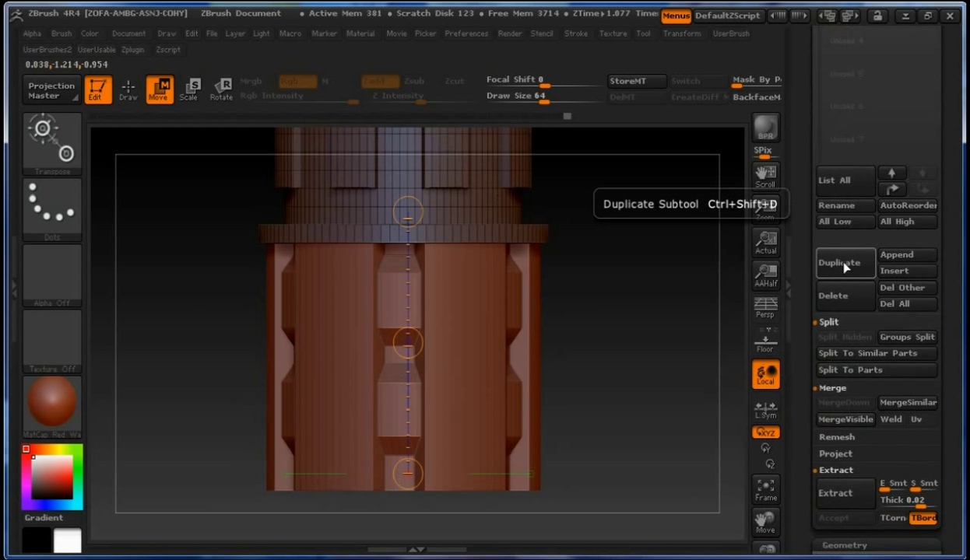
left_click(845, 271)
left_click_drag(945, 297, 964, 383)
left_click(883, 148)
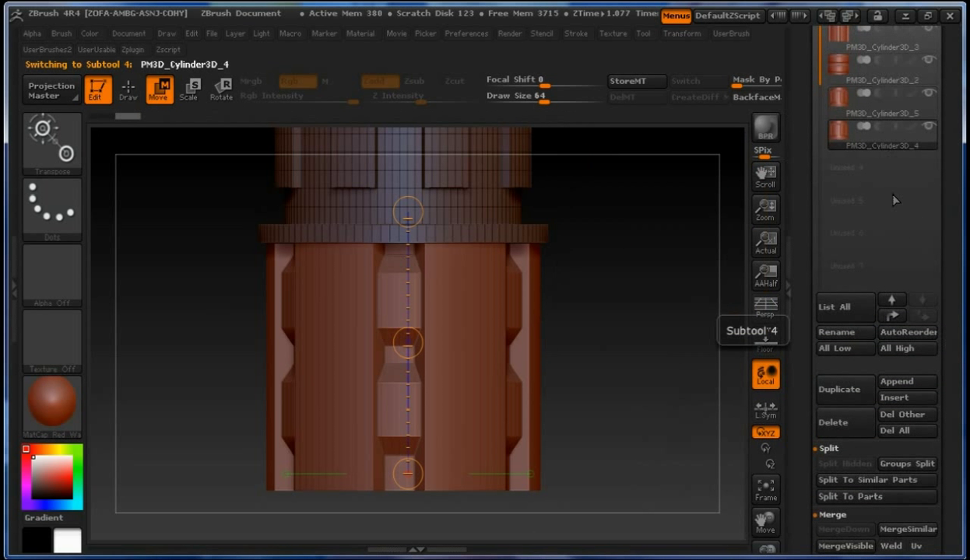
Mirror the active end cap along the Z axis using Deformation to place it at the body's lower end
left_click_drag(954, 460, 948, 361)
left_click(866, 392)
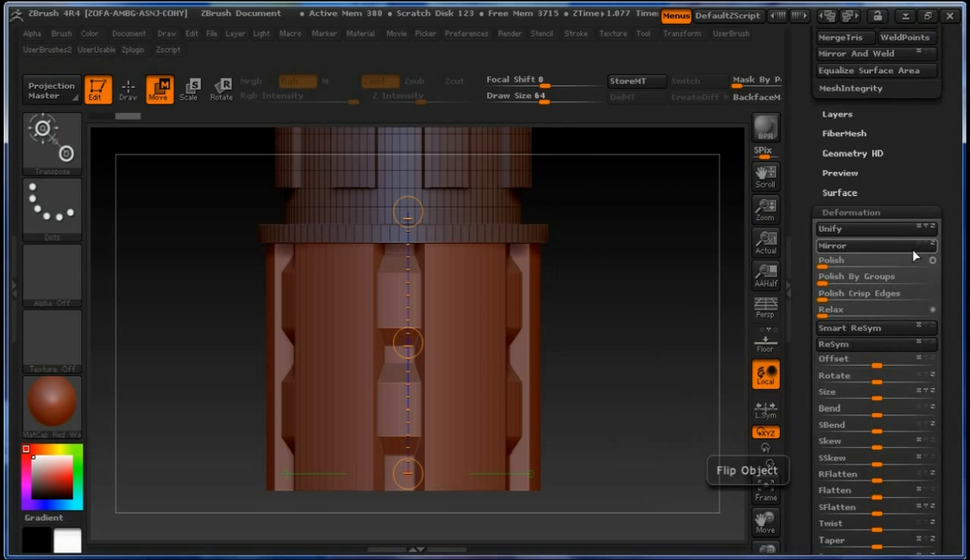
left_click(881, 247)
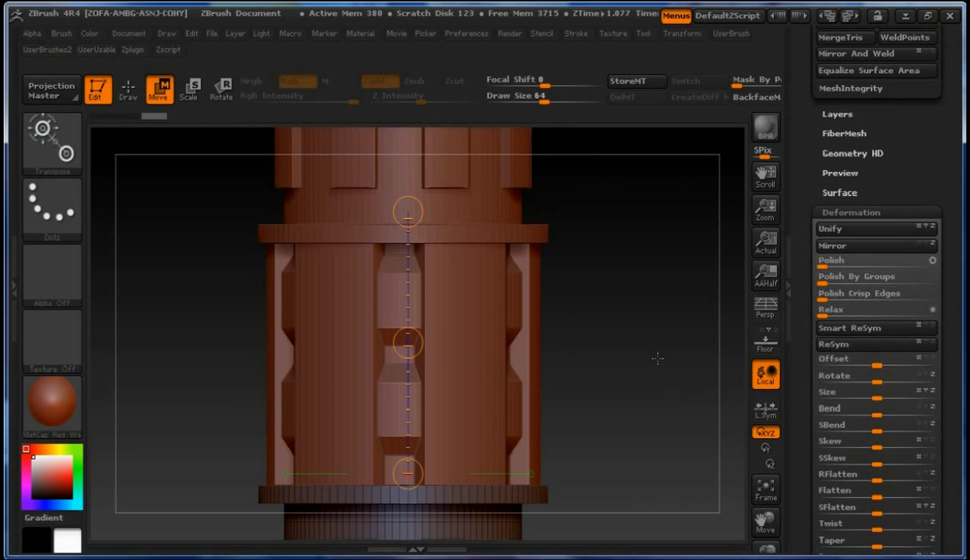
left_click_drag(630, 388, 638, 176)
key("f")
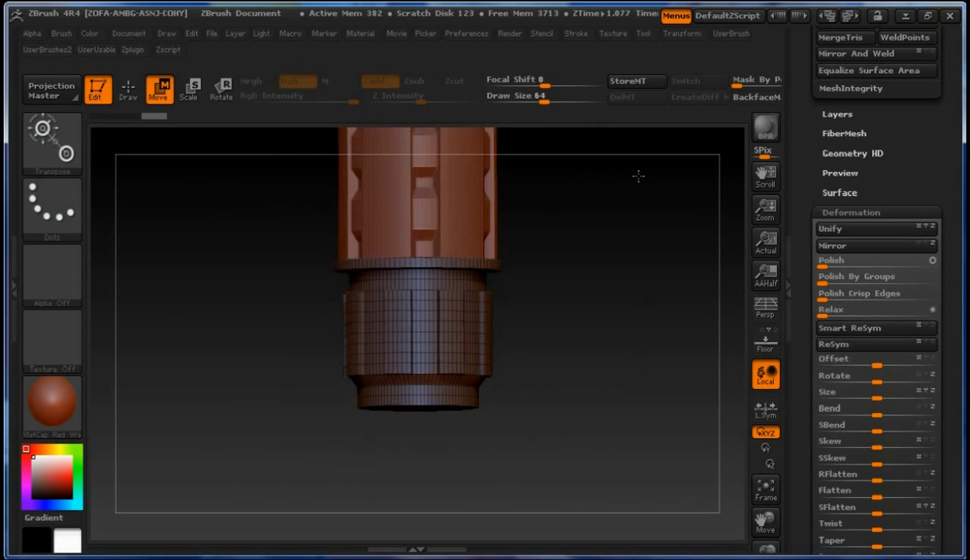
left_click_drag(614, 275, 617, 345, "alt")
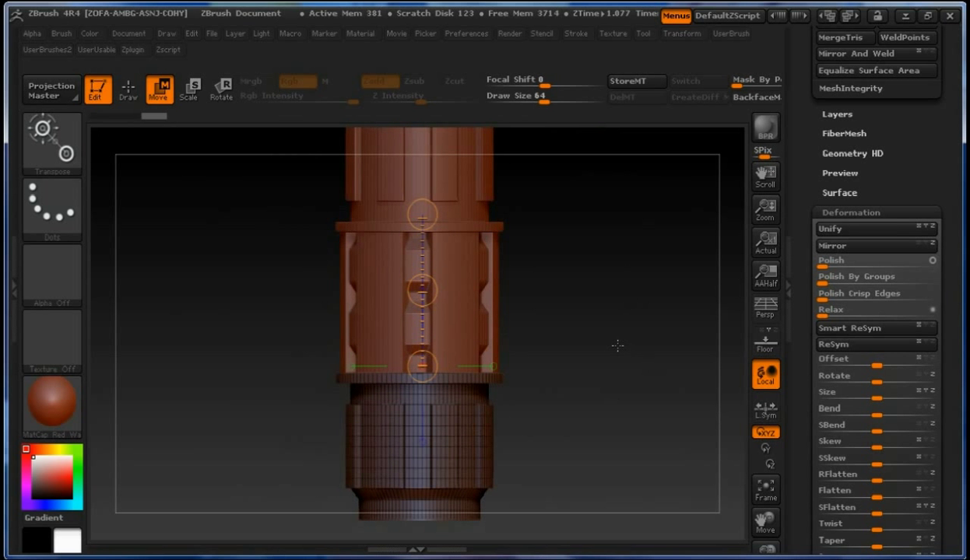
Hide the grooved inner cylinder subtool PM3D_Cylinder3D_2, keeping the body and both end caps visible
mouse_move(949, 204)
left_mouse_down()
mouse_move(938, 409)
mouse_move(951, 448)
mouse_move(948, 437)
left_mouse_up()
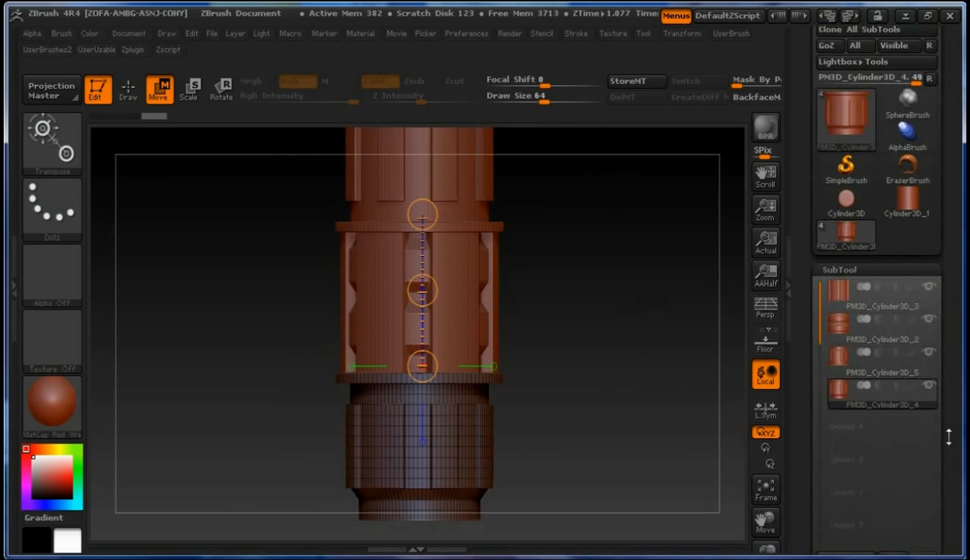
left_click(928, 323)
left_click(926, 299)
left_click(930, 325)
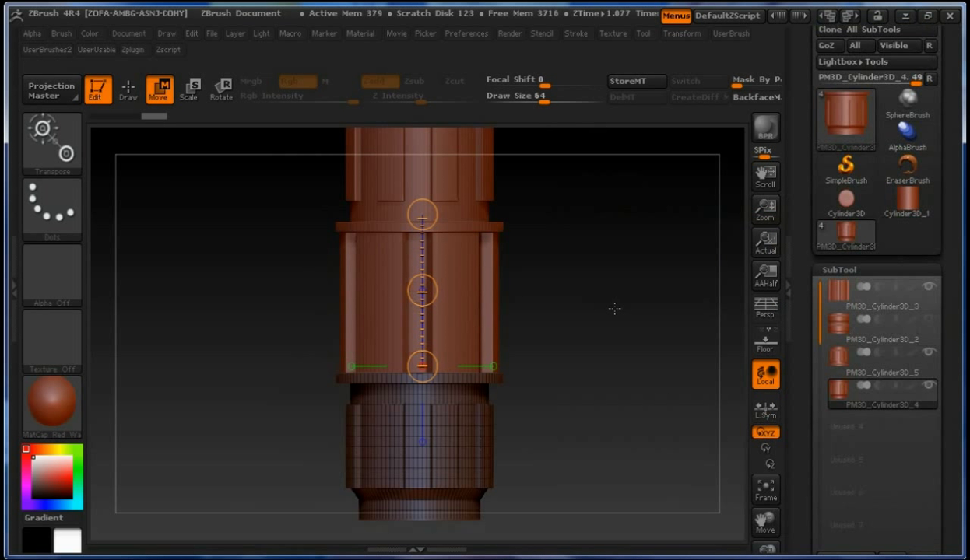
left_click_drag(597, 311, 619, 318)
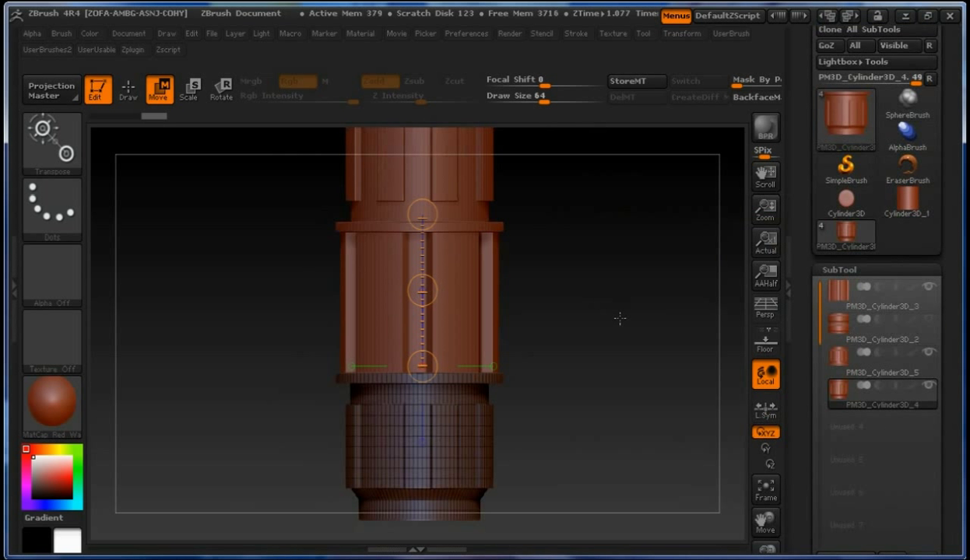
Duplicate both end cap subtools, first the lower PM3D_Cylinder3D_4 and then the upper PM3D_Cylinder3D_5
left_click(871, 303)
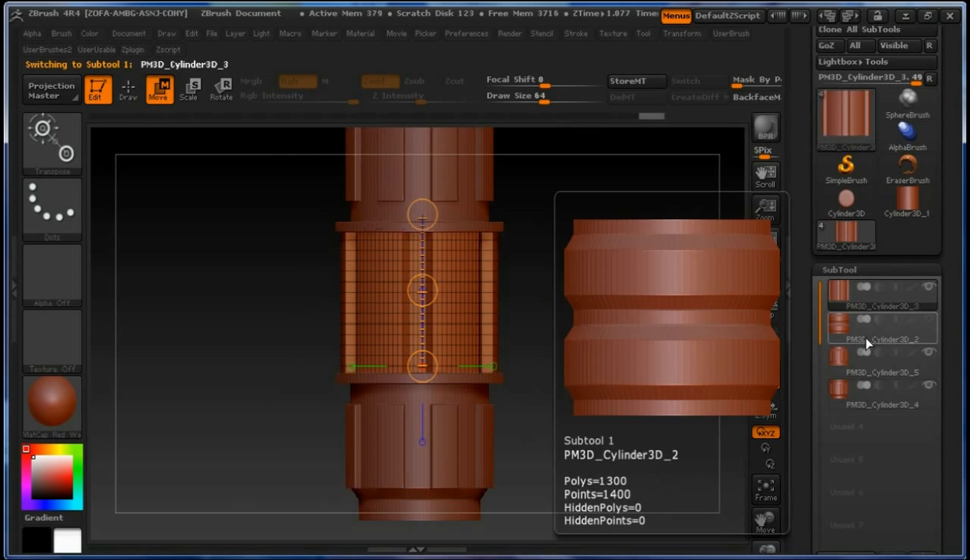
left_click(861, 371)
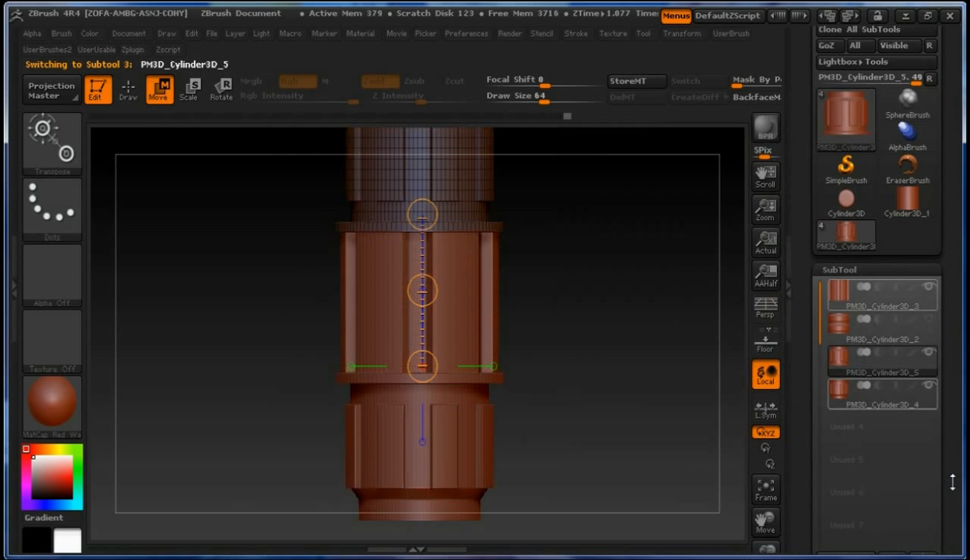
left_click(920, 409)
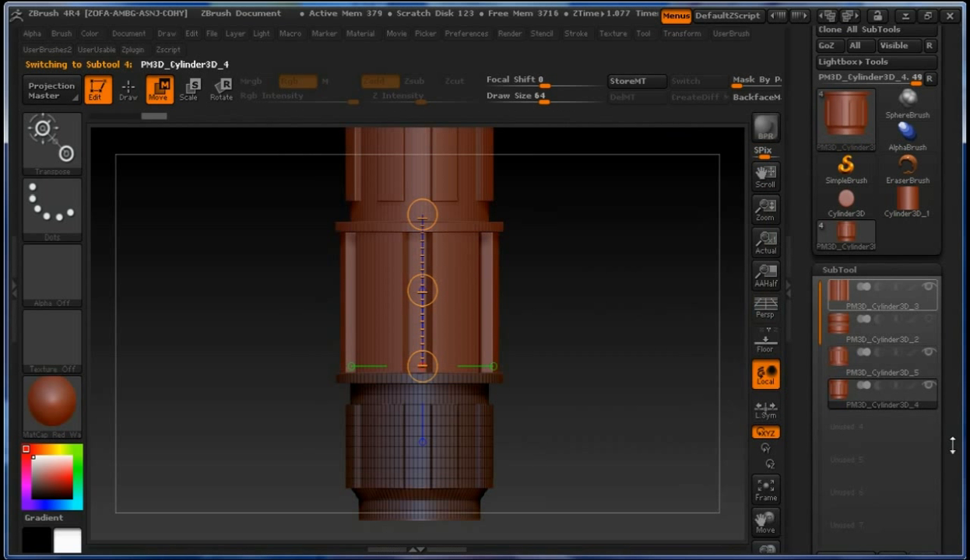
left_click_drag(952, 443, 955, 329)
left_click(840, 422)
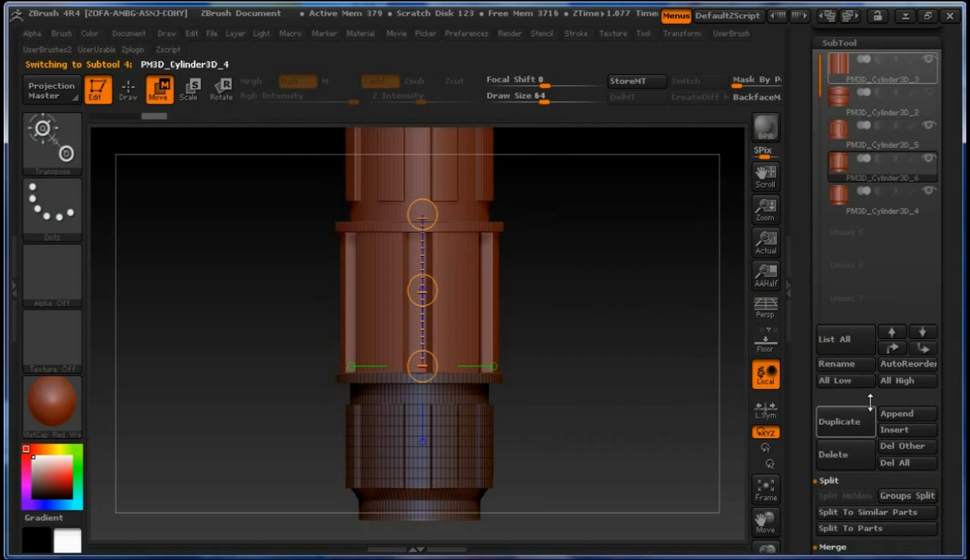
left_click(891, 143)
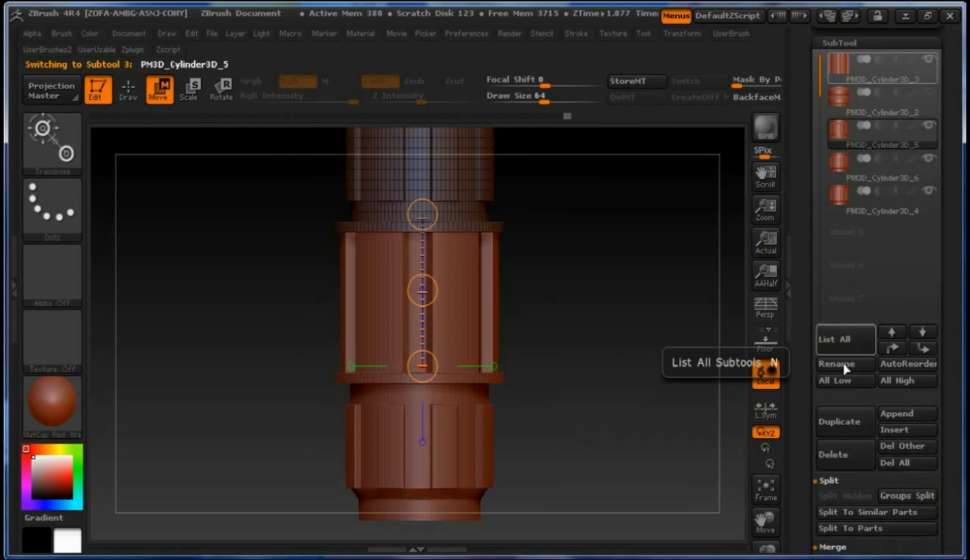
left_click(845, 422)
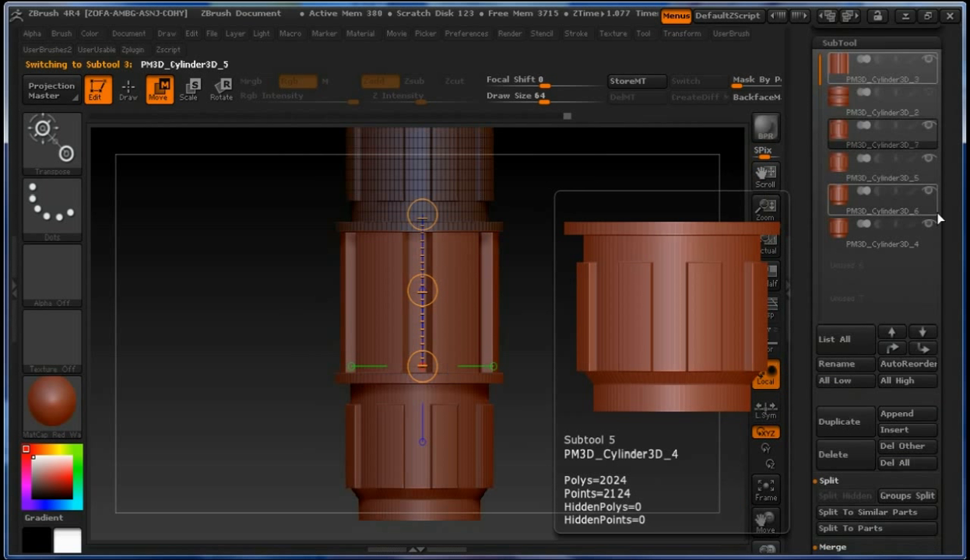
Move the upper end cap's duplicate PM3D_Cylinder3D_7 to the top of the subtool order, directly above PM3D_Cylinder3D_3
scroll(952, 211, "up", 3)
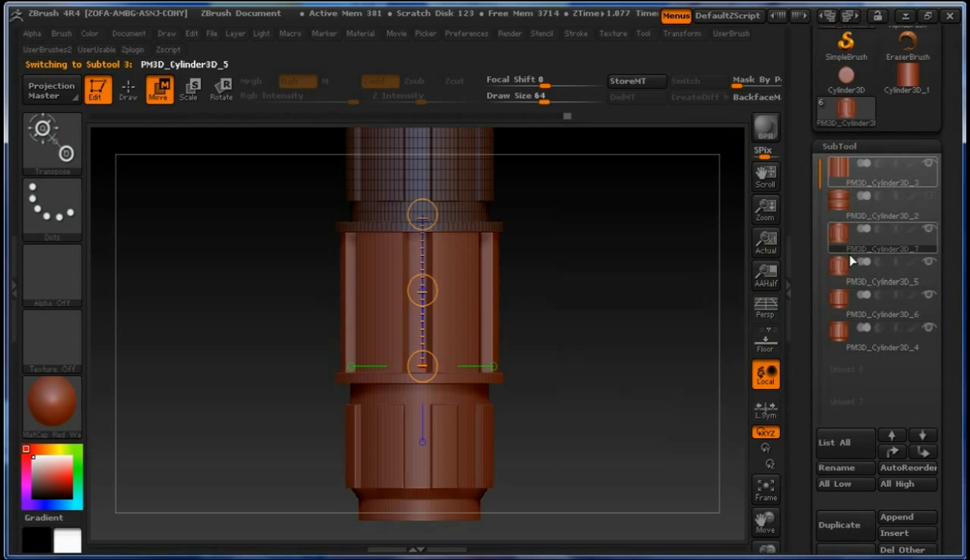
left_click(894, 454)
left_click(894, 453)
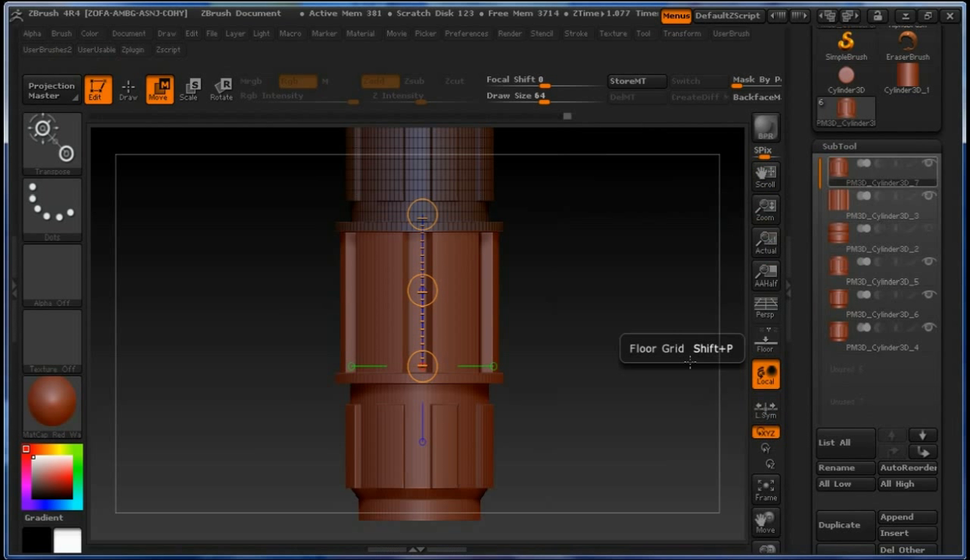
Select the lower end cap's duplicate PM3D_Cylinder3D_6 and reorder it to sit directly below the body PM3D_Cylinder3D_3
left_click(473, 446, "alt")
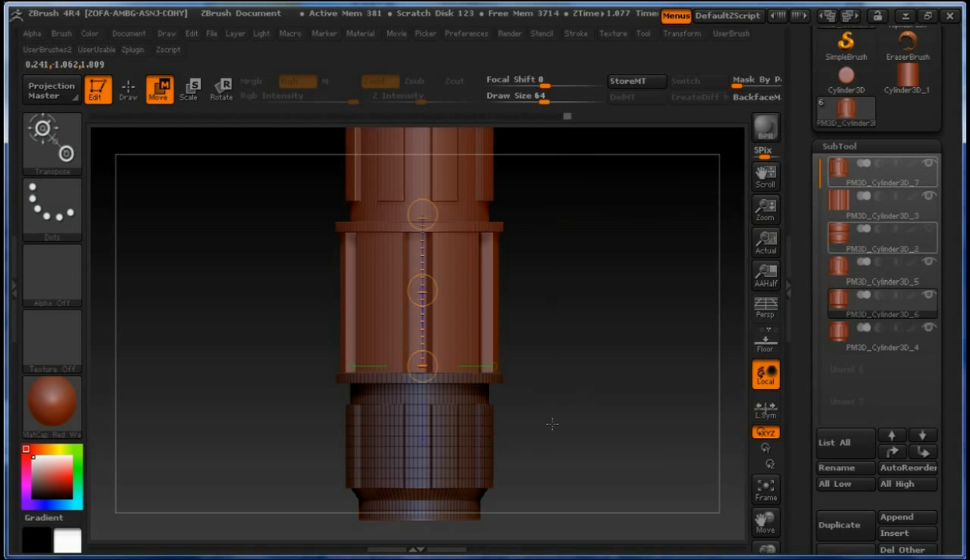
left_click_drag(468, 426, 482, 434)
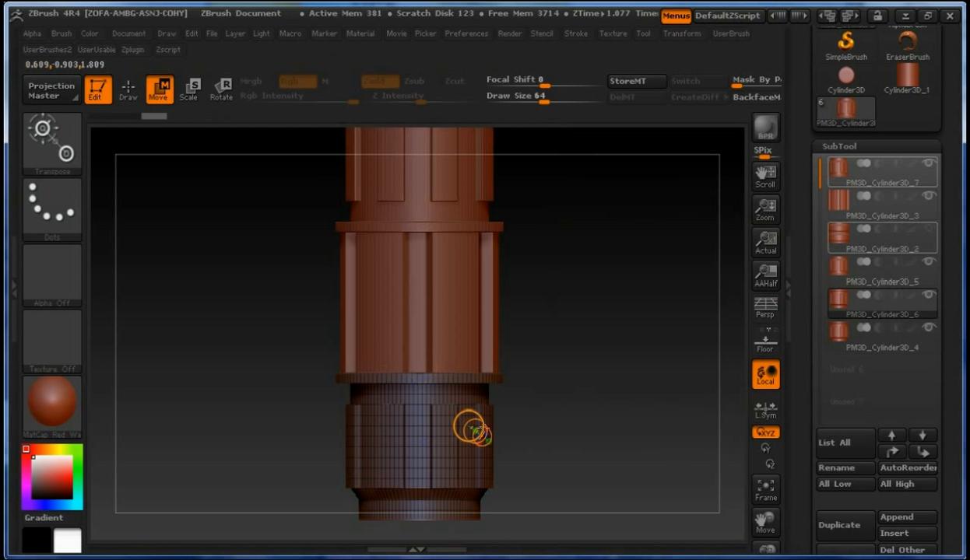
key("q")
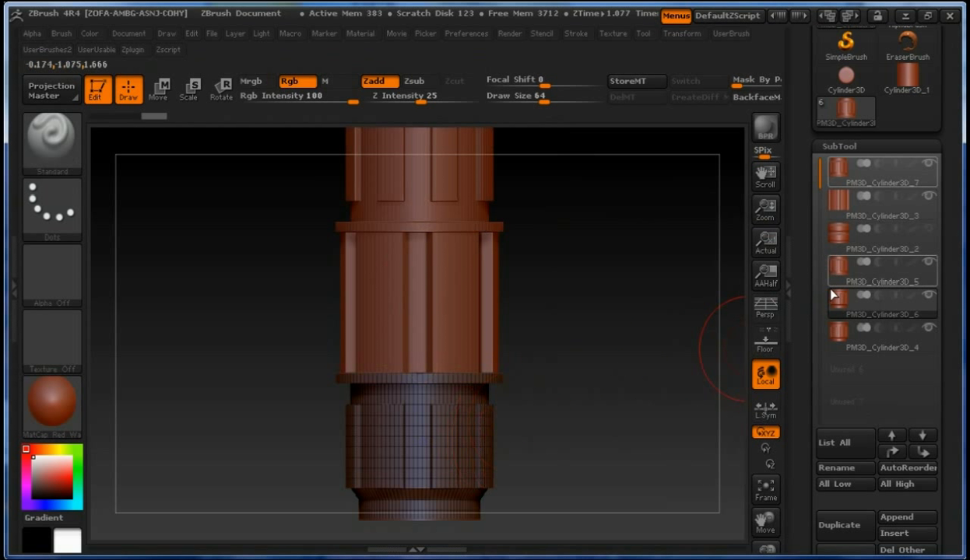
left_click(892, 452)
left_click(892, 452)
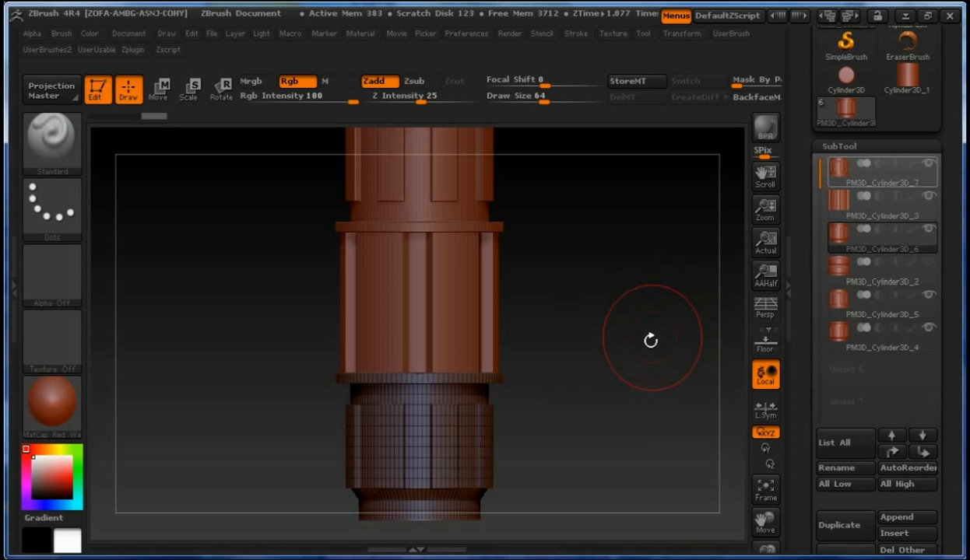
Select the upper end cap PM3D_Cylinder3D_7 and merge it down with the body subtool PM3D_Cylinder3D_3
mouse_move(652, 340)
left_mouse_down("alt")
mouse_move(615, 278)
mouse_move(621, 316)
mouse_move(634, 316)
left_mouse_up("alt")
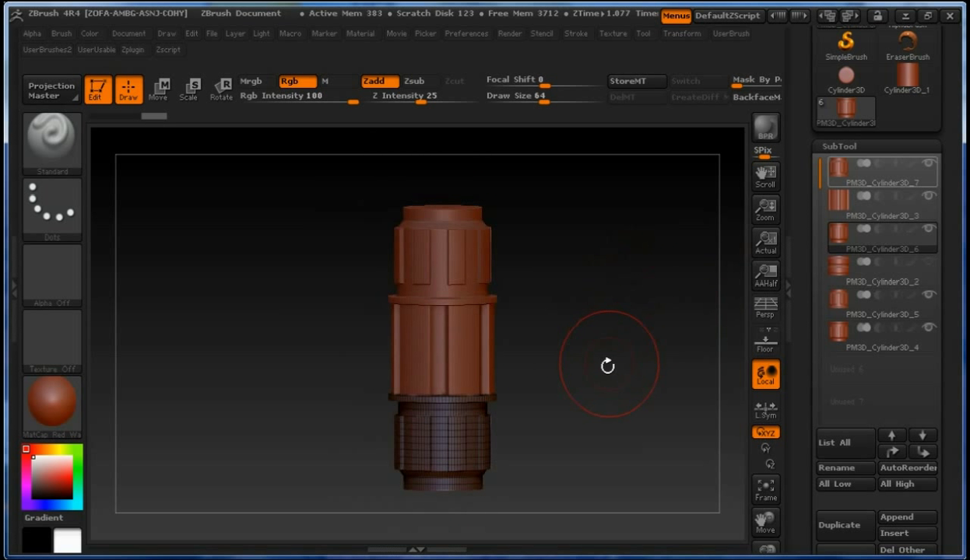
mouse_move(606, 365)
left_mouse_down()
mouse_move(623, 316)
mouse_move(603, 358)
mouse_move(615, 343)
left_mouse_up()
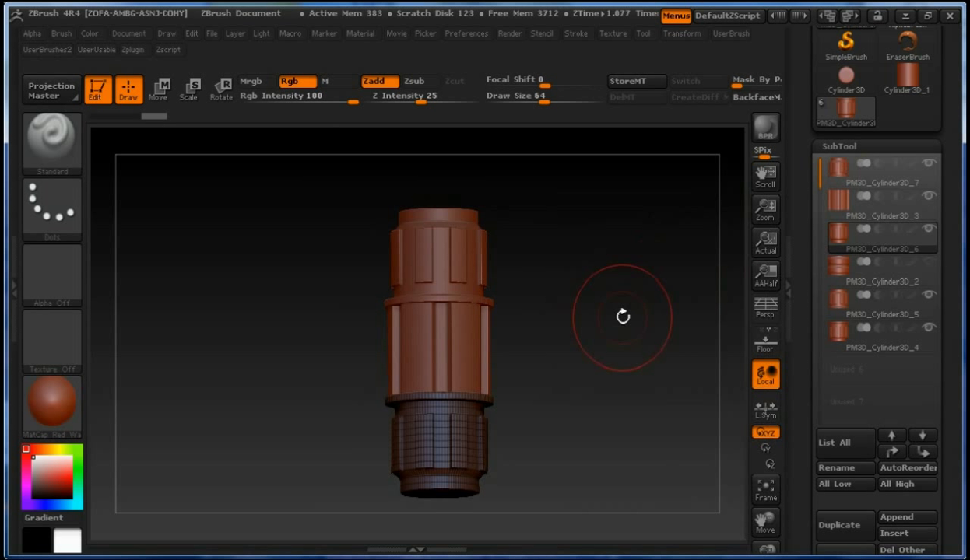
mouse_move(599, 330)
left_mouse_down()
mouse_move(630, 329)
mouse_move(602, 346)
left_mouse_up()
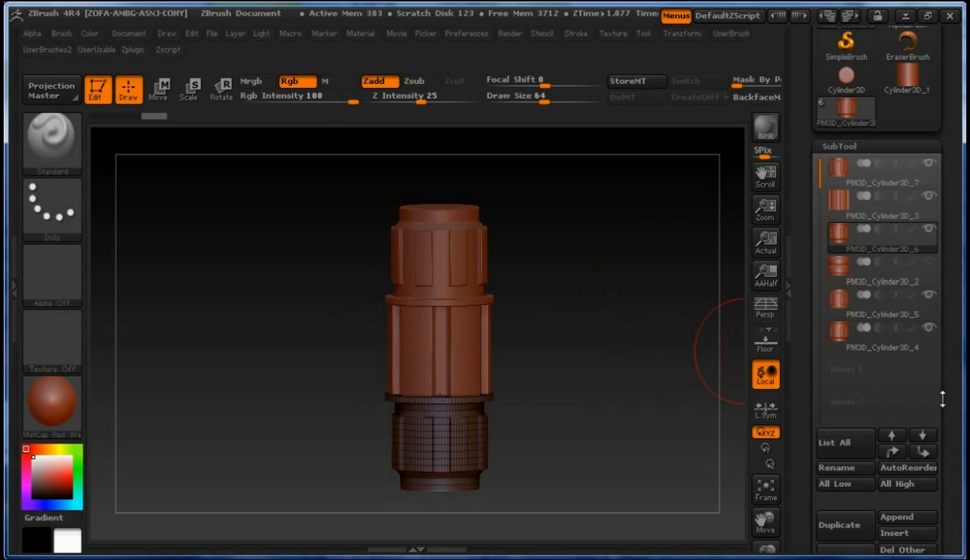
mouse_move(602, 352)
left_mouse_down()
mouse_move(611, 322)
mouse_move(600, 434)
mouse_move(608, 353)
left_mouse_up()
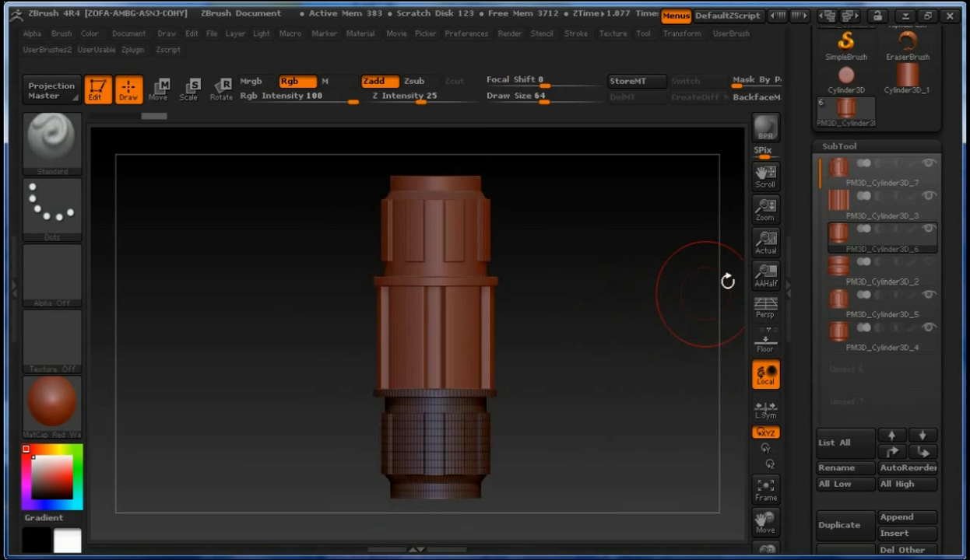
left_click(833, 165)
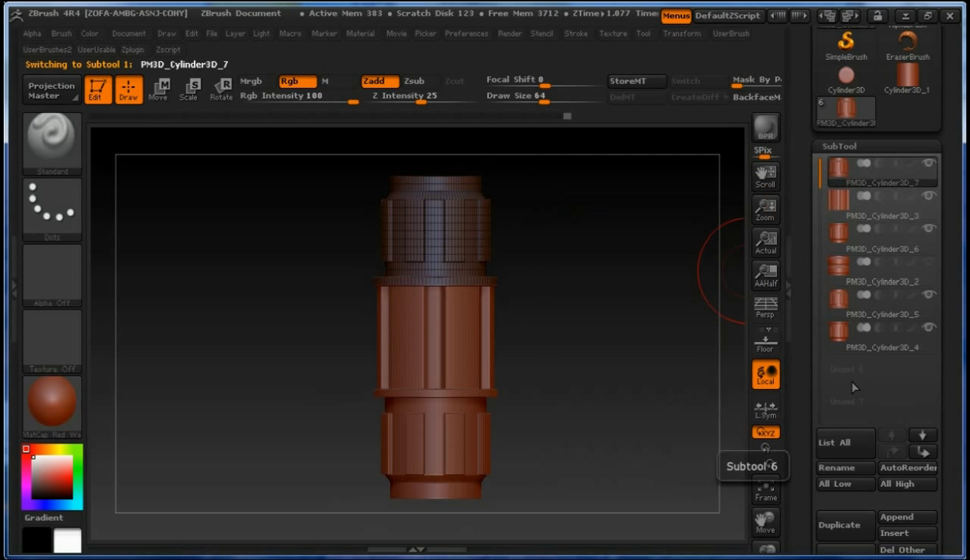
left_click_drag(948, 449, 948, 383)
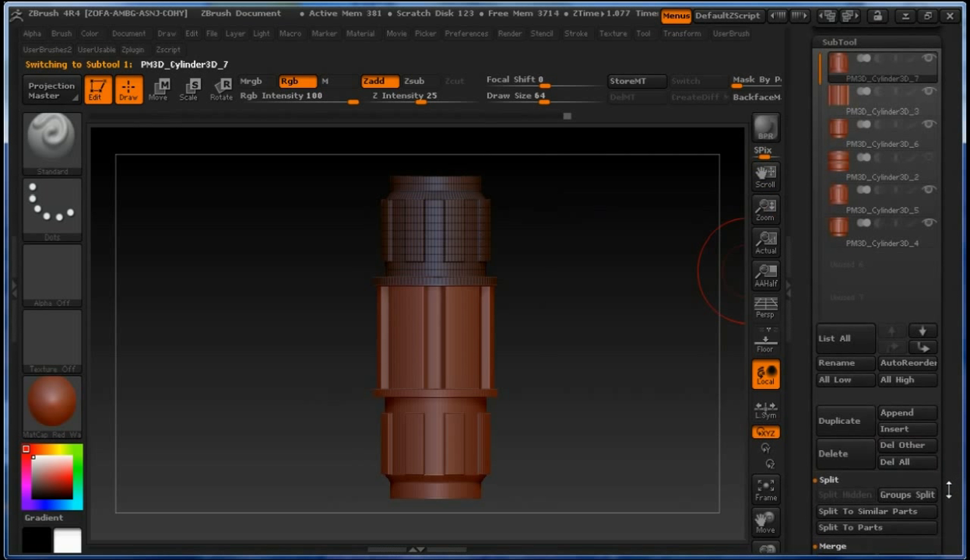
left_click(831, 479)
left_click(845, 490)
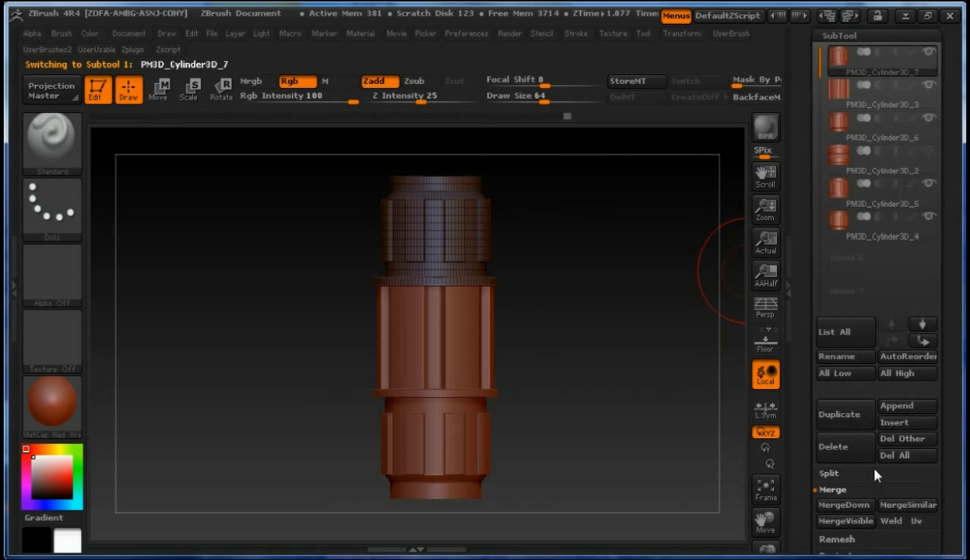
left_click(842, 505)
left_click(675, 534)
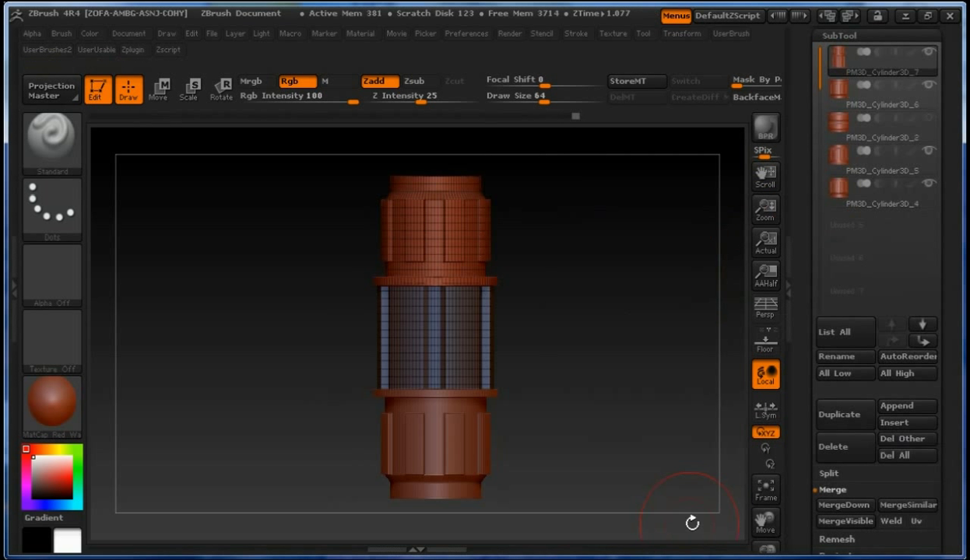
Merge the combined body and upper end cap PM3D_Cylinder3D_7 down with the lower end cap PM3D_Cylinder3D_6
left_click(842, 505)
left_click(670, 533)
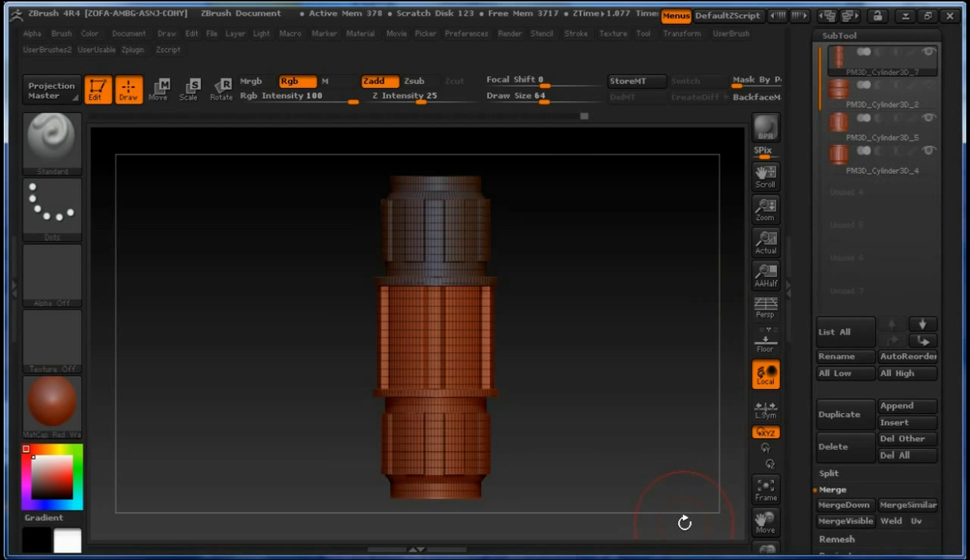
left_click_drag(637, 420, 645, 447, "alt")
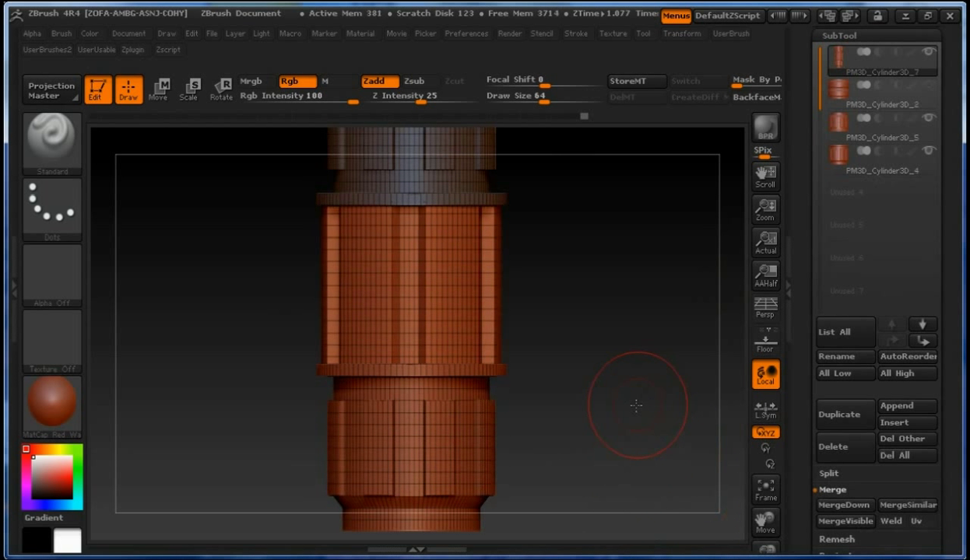
left_click_drag(636, 405, 643, 456, "alt")
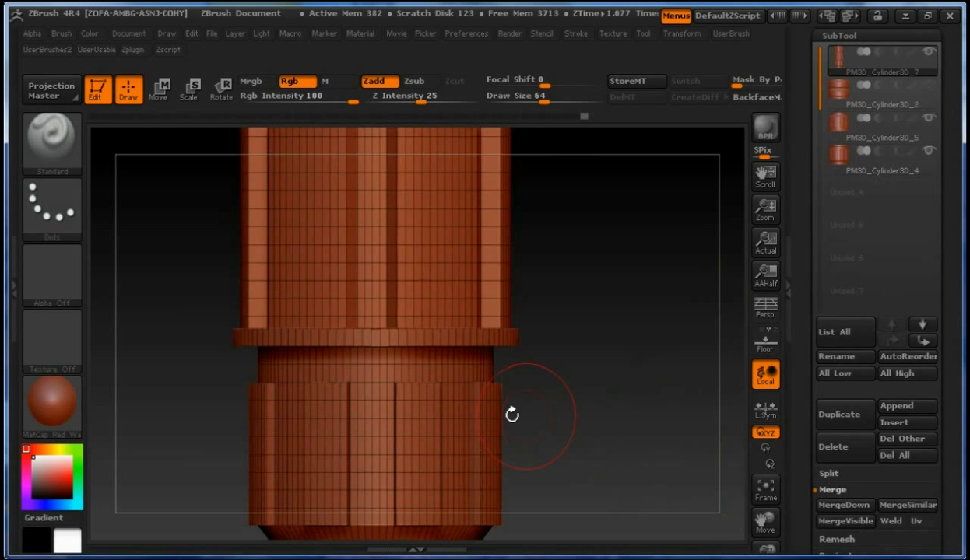
left_click(461, 422, "ctrl+shift")
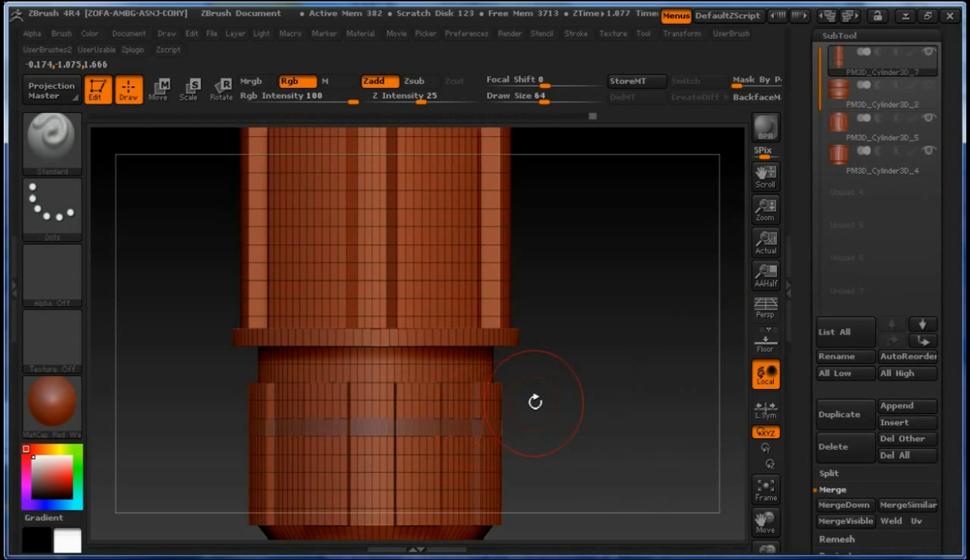
key("ctrl+z")
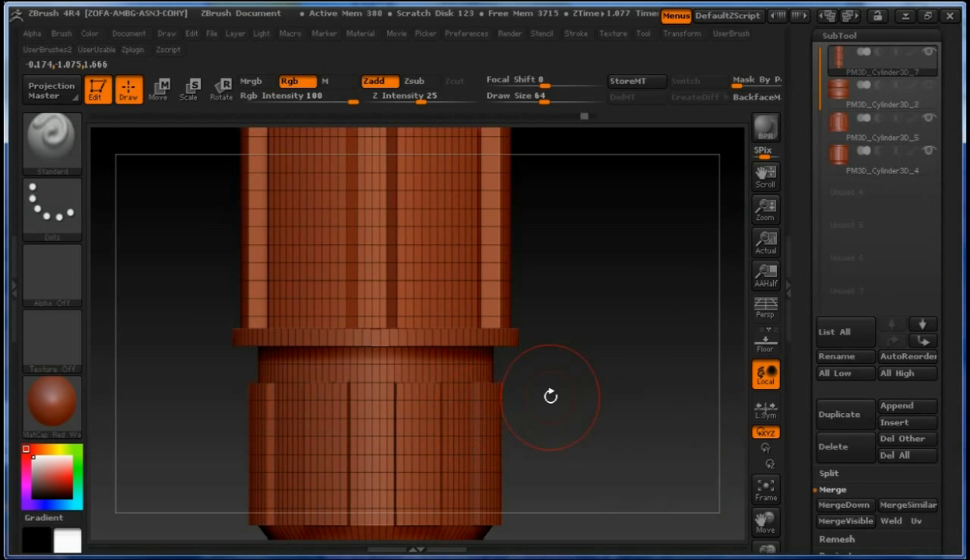
Switch the selection brush to SelectRect
left_click(60, 145, "ctrl+shift")
left_click(158, 157, "ctrl+shift")
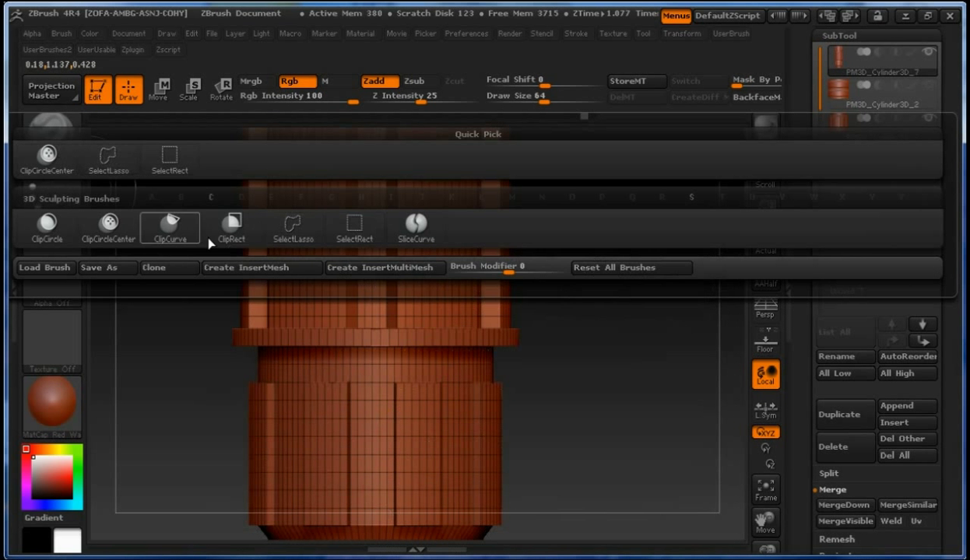
left_click(440, 422, "ctrl+shift")
left_click(562, 387, "ctrl+shift")
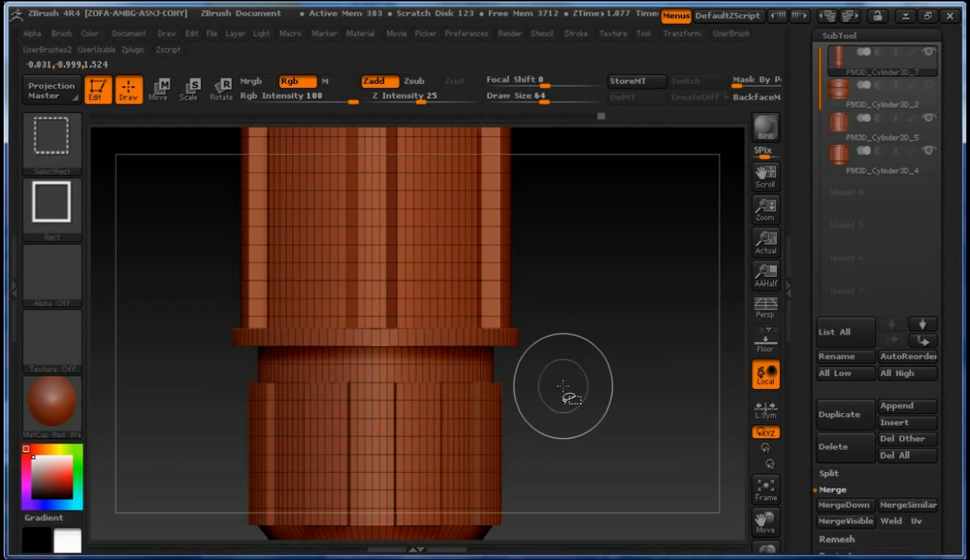
left_click_drag(604, 413, 581, 333, "alt")
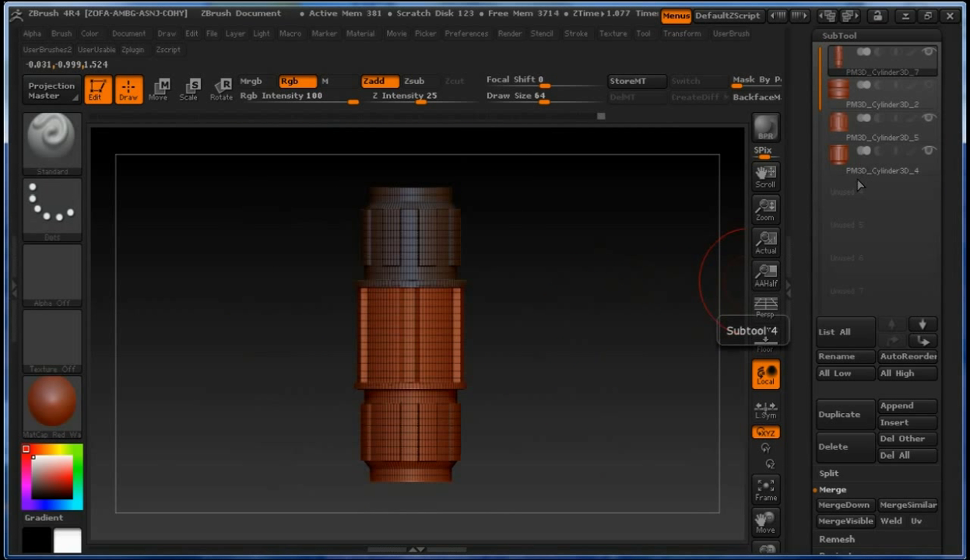
Hide the merged PM3D_Cylinder3D_7, select the lower end cap PM3D_Cylinder3D_4, and turn on visibility of the ribbed body PM3D_Cylinder3D_2
left_click(903, 105)
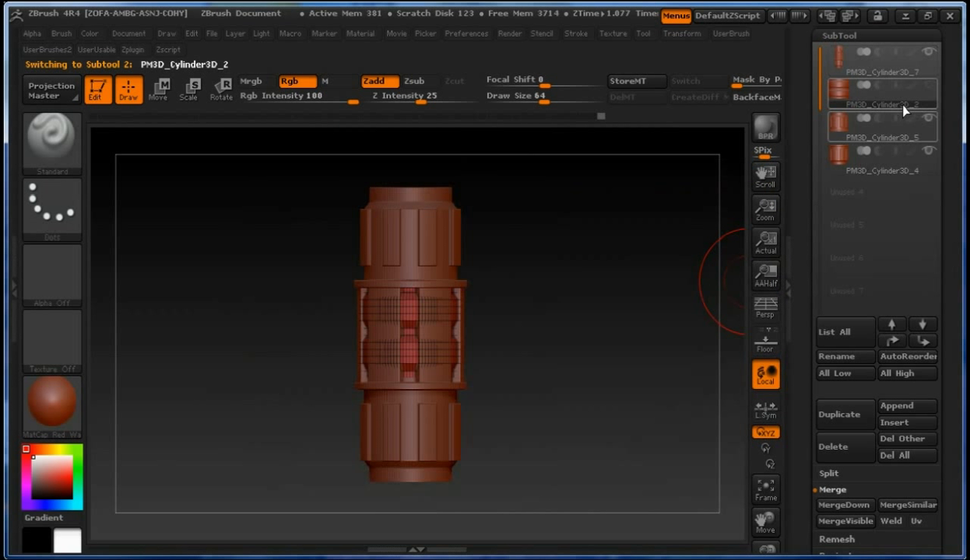
mouse_move(938, 61)
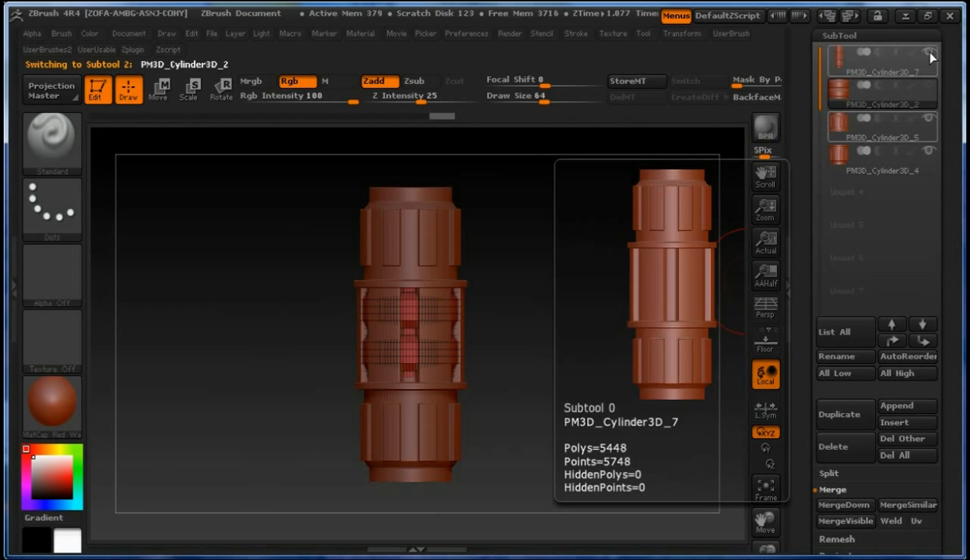
left_click(869, 168)
mouse_move(872, 166)
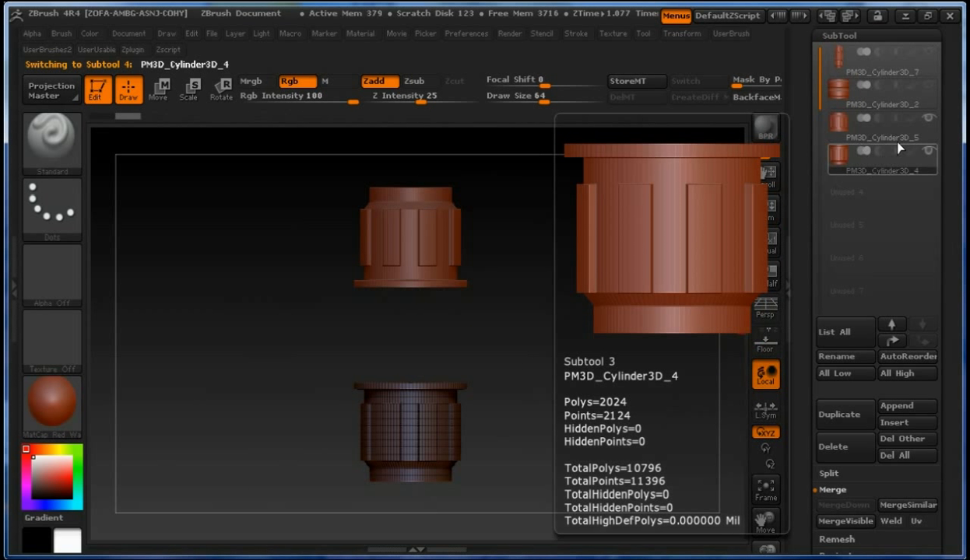
left_click(928, 84)
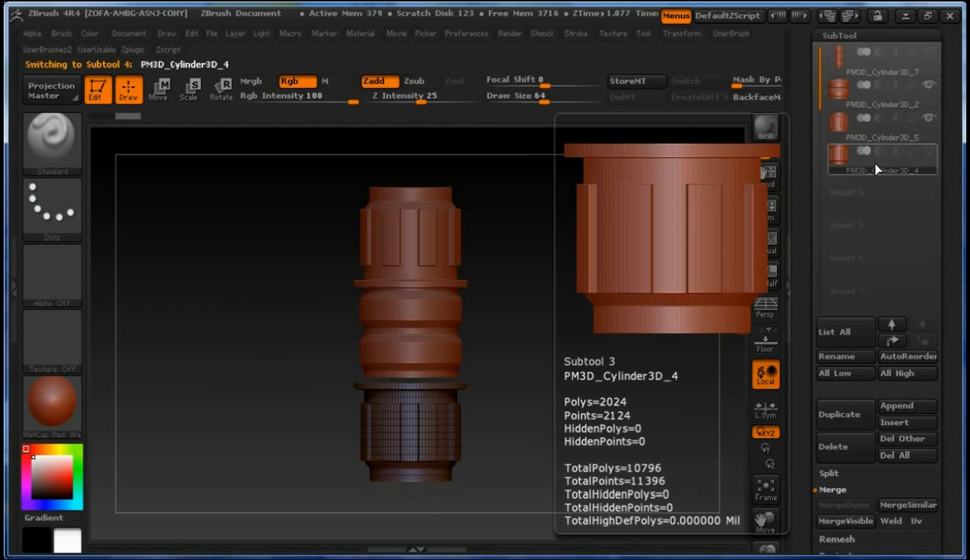
Move the lower end cap PM3D_Cylinder3D_4 slightly up with the Transpose line so it meets the ribbed body
key("w")
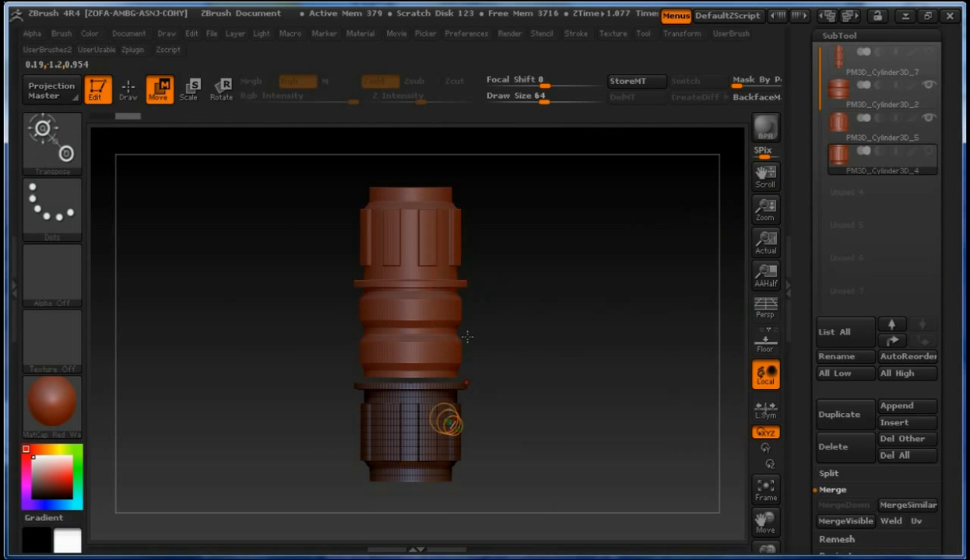
mouse_move(414, 454)
left_mouse_down()
mouse_move(422, 353)
mouse_move(414, 332)
left_mouse_up()
left_click_drag(537, 372, 416, 386)
left_click_drag(576, 376, 617, 386)
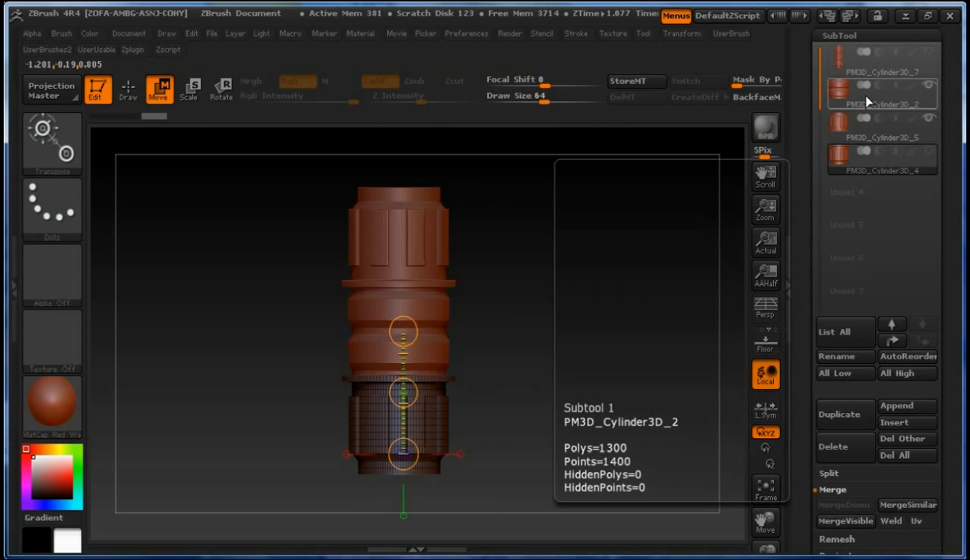
Merge the ribbed body PM3D_Cylinder3D_2 down with the end caps PM3D_Cylinder3D_5 and PM3D_Cylinder3D_4, and return to Draw mode
left_click(844, 93)
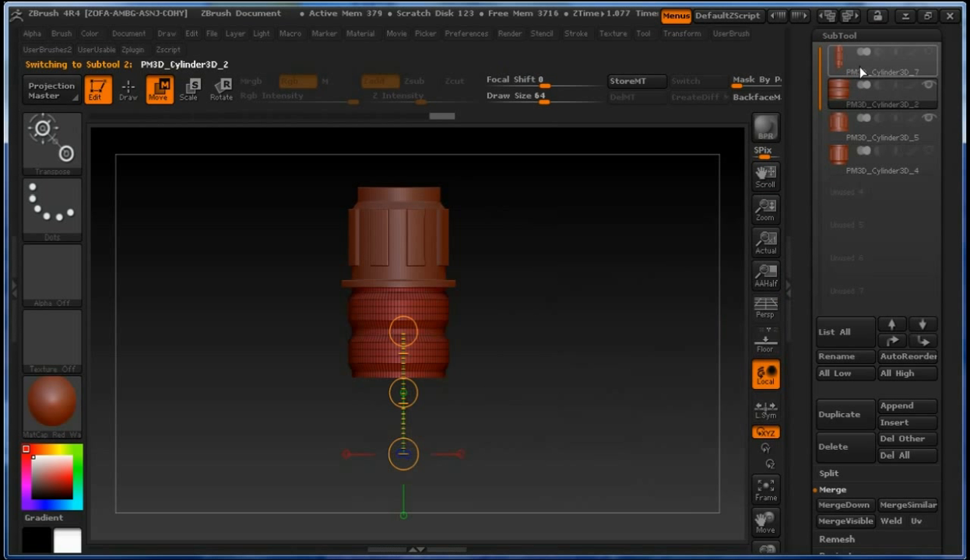
mouse_move(856, 69)
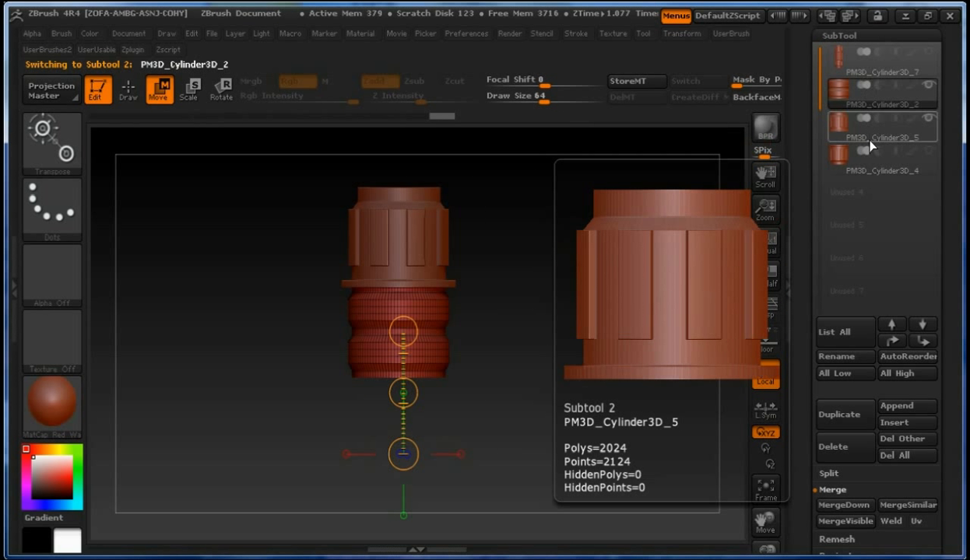
mouse_move(863, 153)
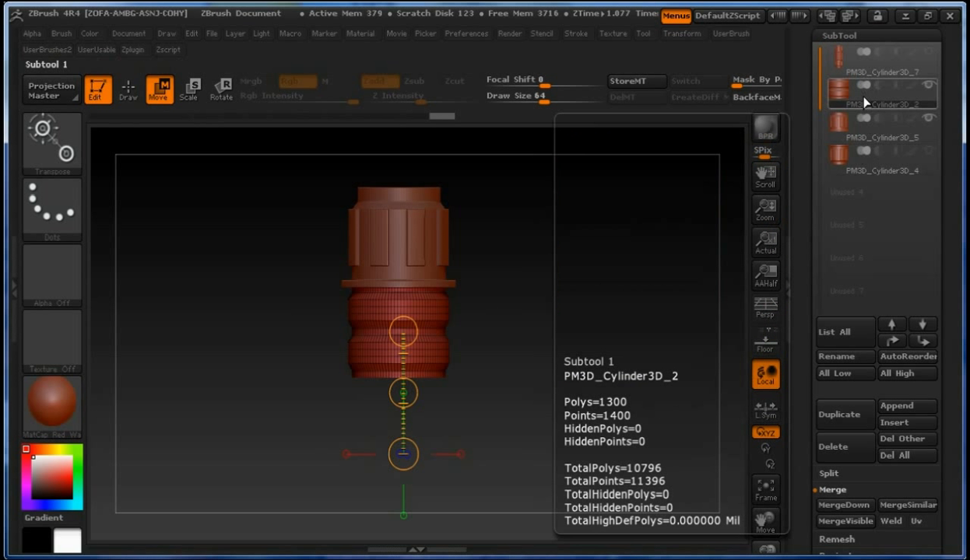
left_click(866, 104)
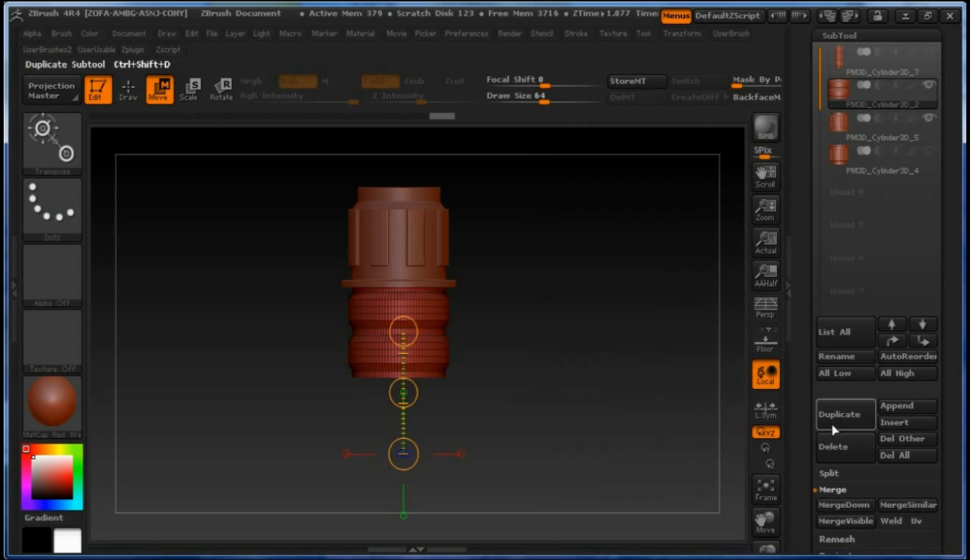
left_click(670, 535)
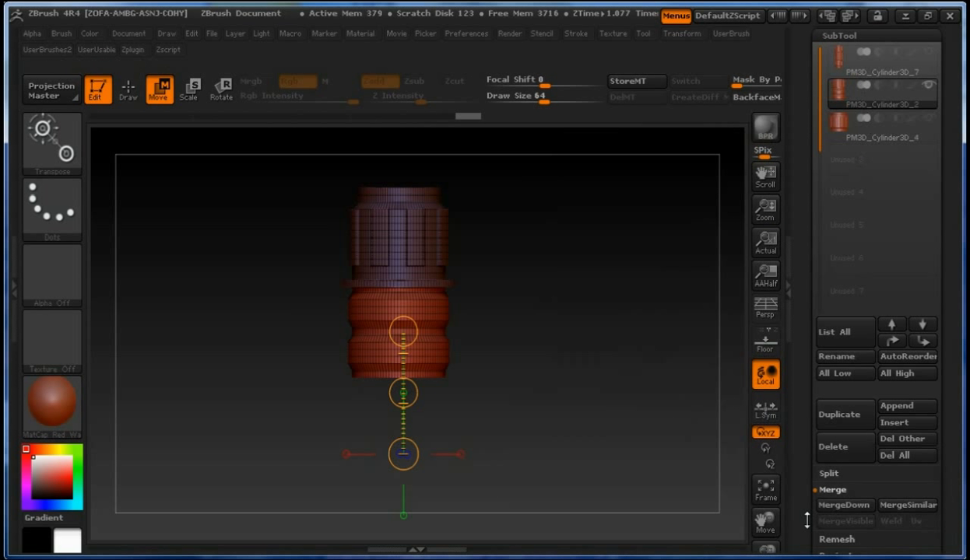
left_click(837, 505)
left_click(674, 535)
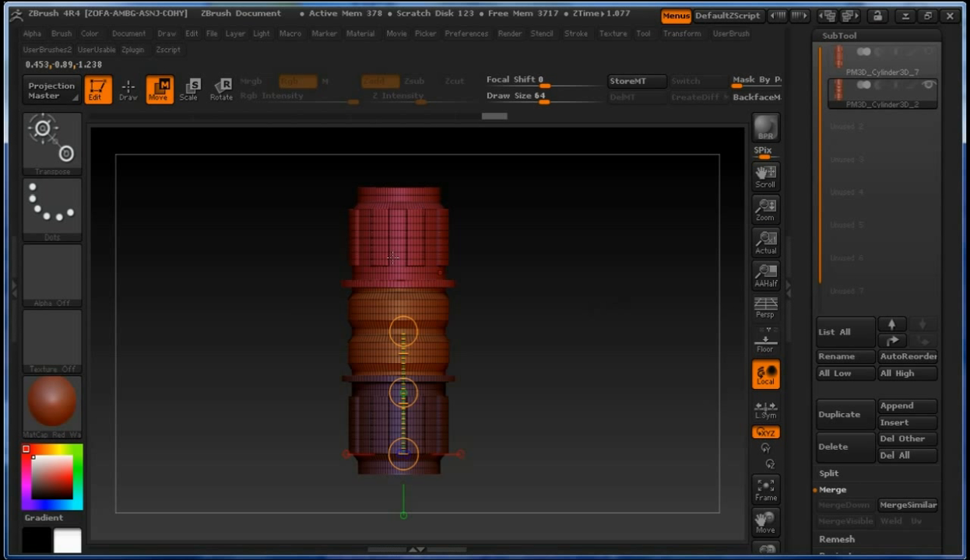
left_click(129, 92)
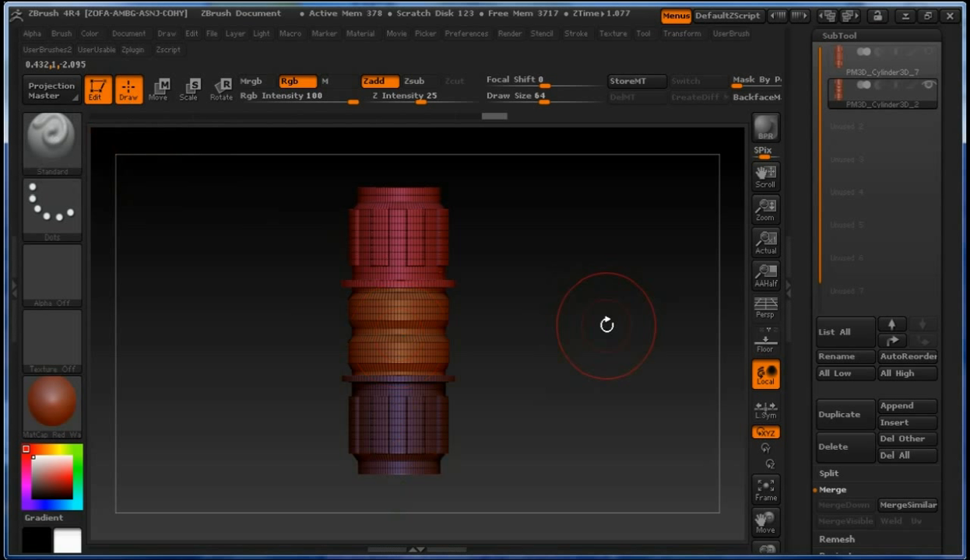
Create a new InsertMesh brush from the merged cylinder with the ribbed middle
left_click(10, 301)
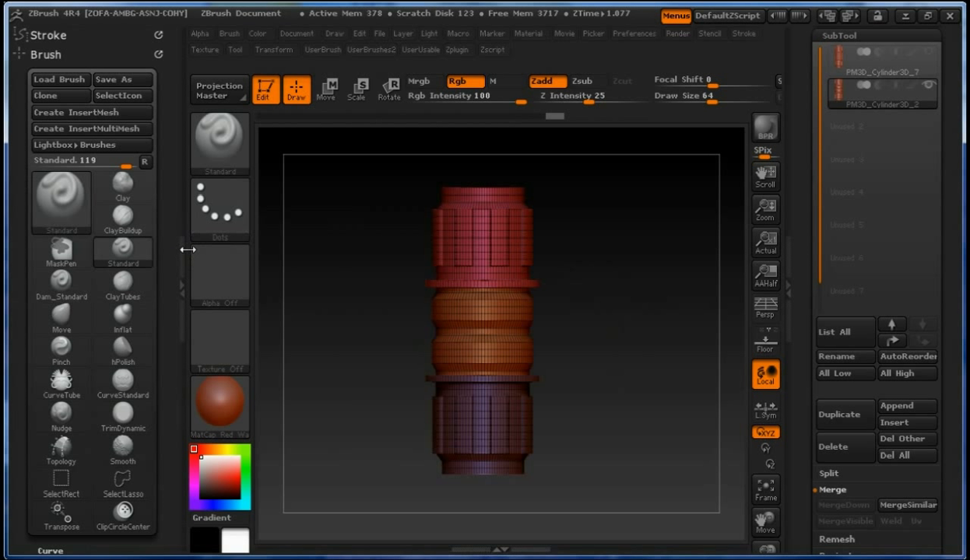
left_click(128, 51)
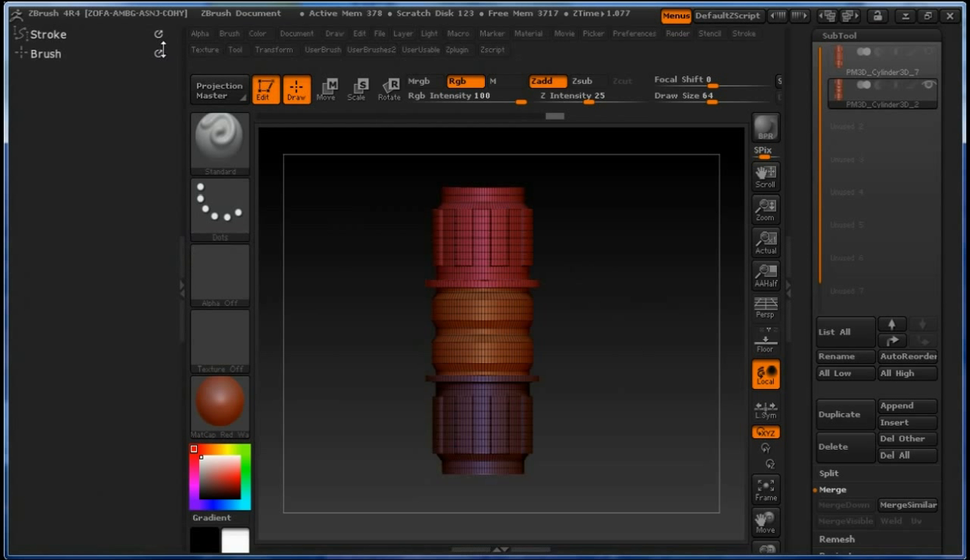
left_click(160, 49)
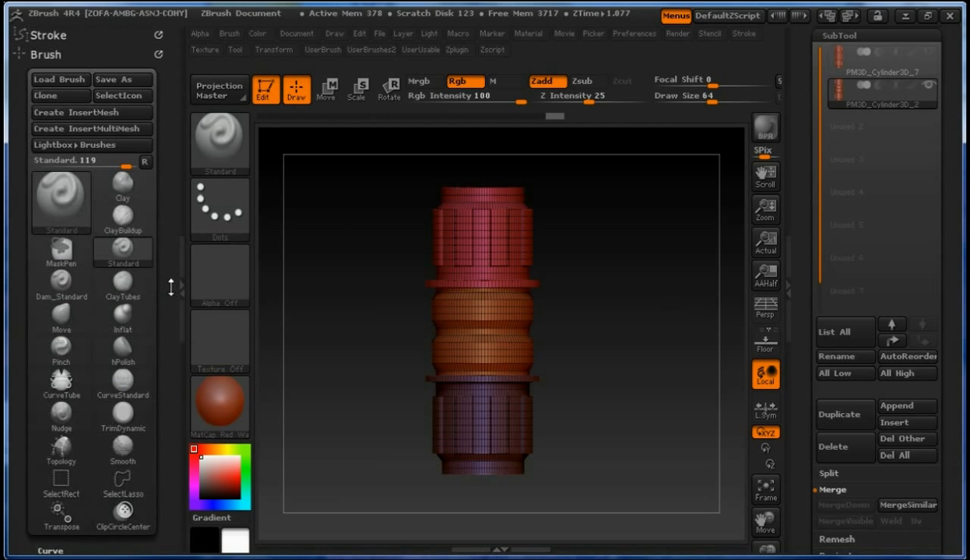
left_click(227, 39)
left_click_drag(227, 49, 126, 104)
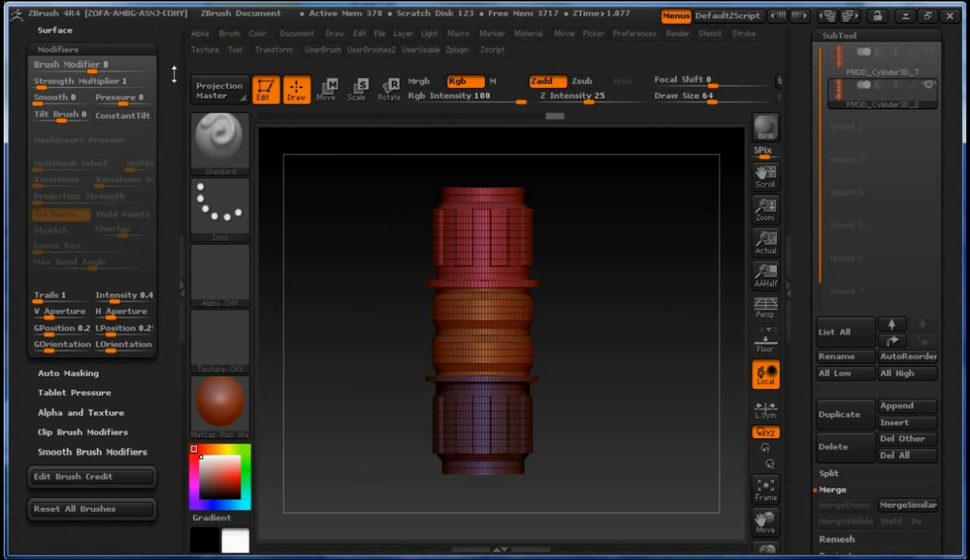
scroll(165, 164, "up", 10)
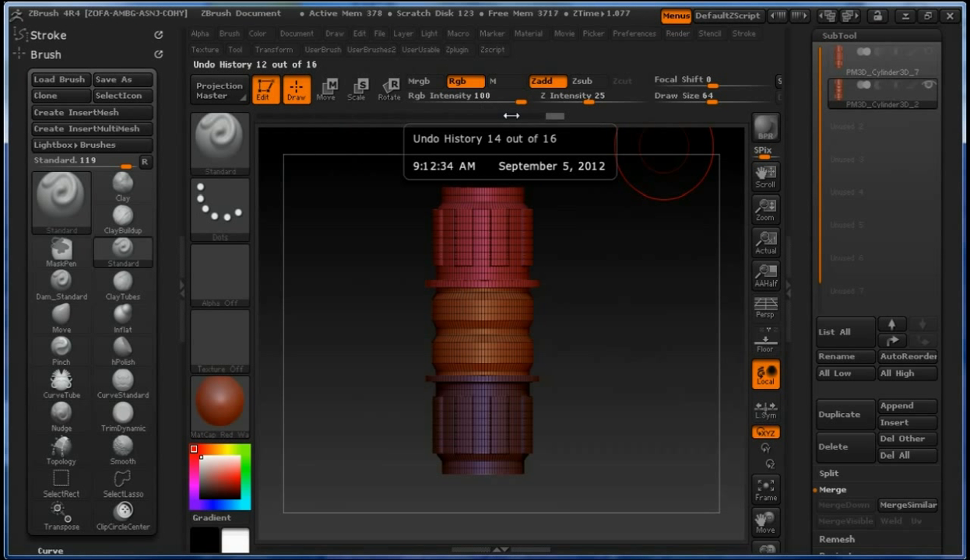
left_click(146, 131)
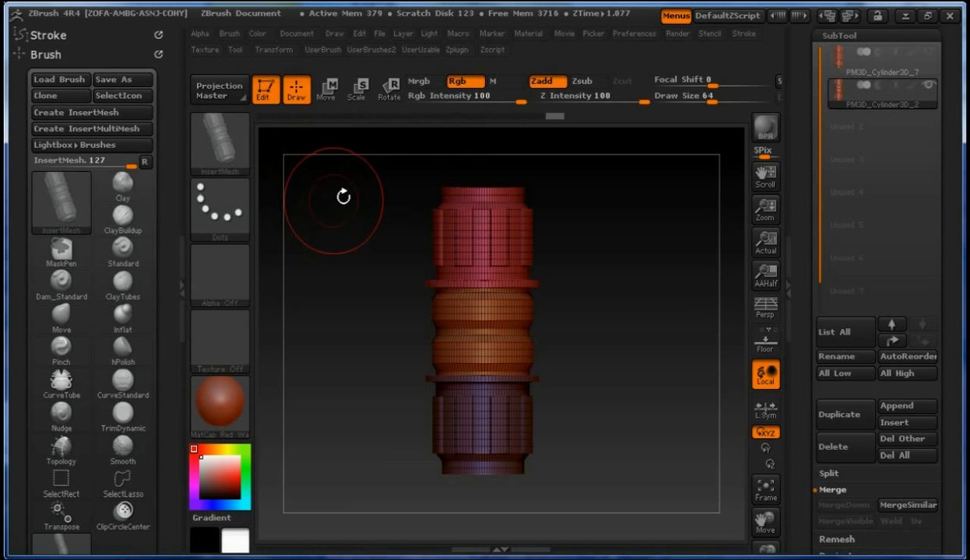
Switch to the plain Cylinder3D_1 tool and convert it to a PolyMesh3D
mouse_move(499, 131)
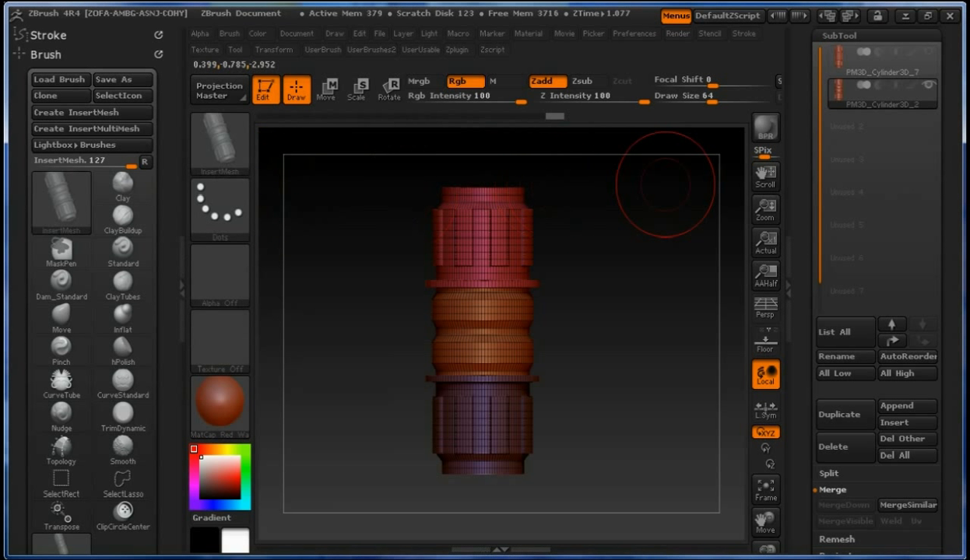
left_click_drag(948, 182, 952, 319)
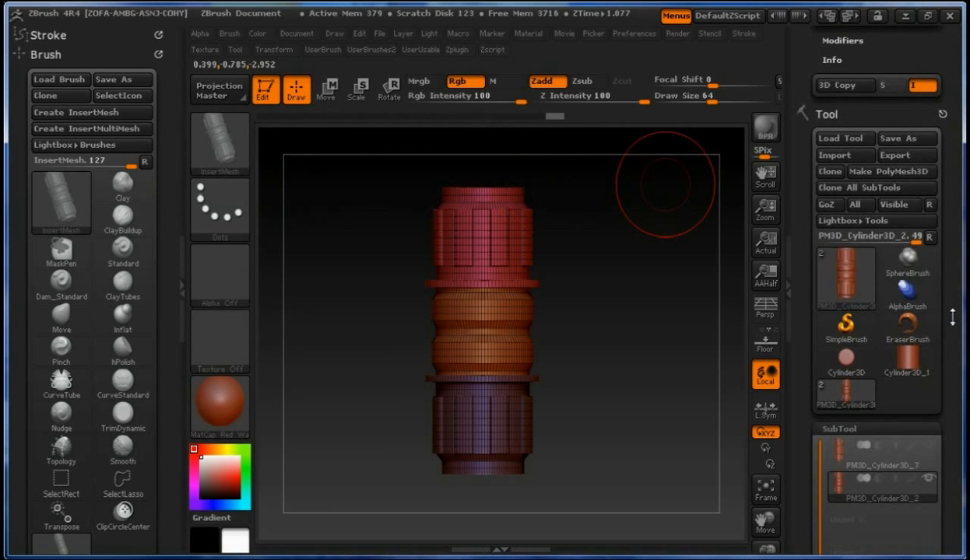
left_click(904, 361)
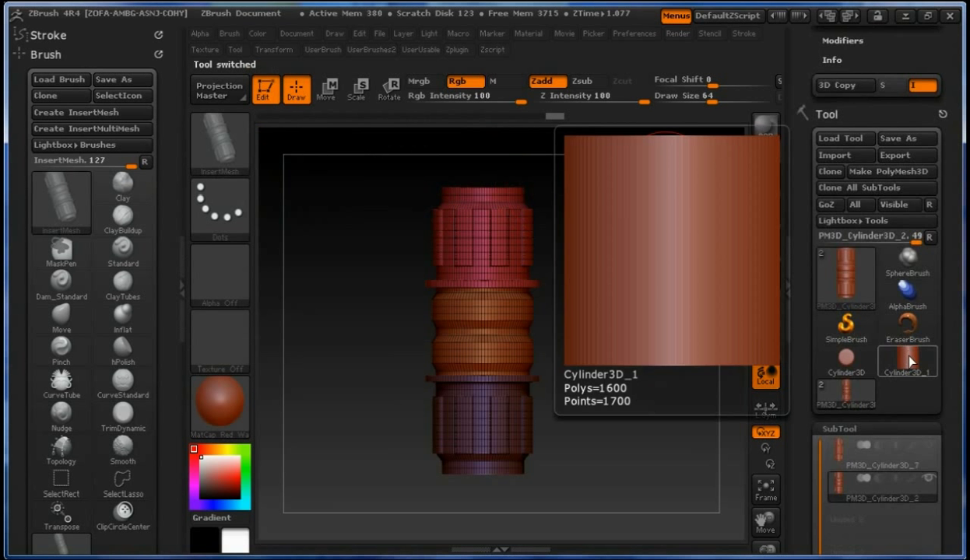
left_click(886, 137)
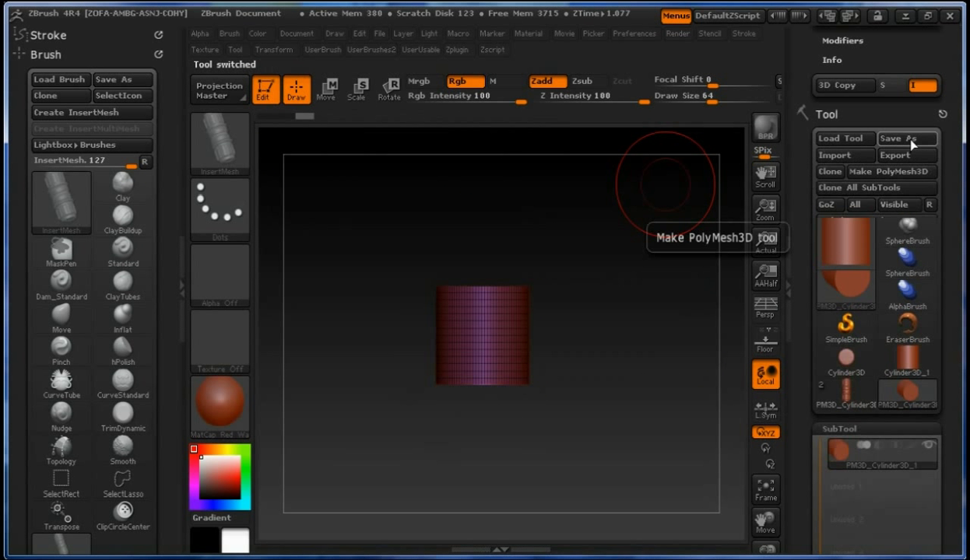
Insert the custom cylinder mesh diagonally onto the side of the plain cylinder and inspect it at an angle
mouse_move(619, 288)
left_mouse_down("alt")
mouse_move(615, 272)
mouse_move(615, 357)
mouse_move(643, 375)
mouse_move(667, 350)
mouse_move(646, 319)
left_mouse_up("alt")
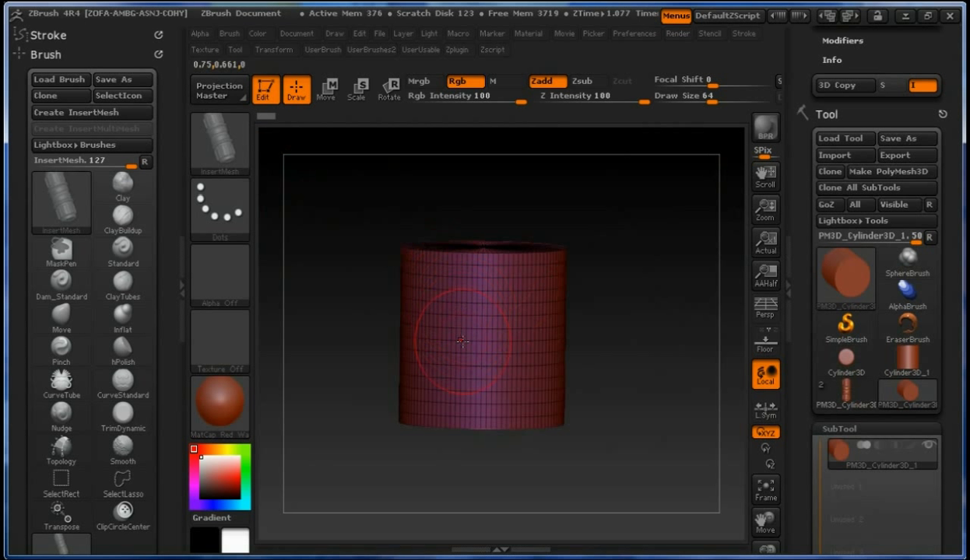
mouse_move(473, 348)
left_mouse_down()
mouse_move(490, 373)
mouse_move(464, 401)
mouse_move(441, 407)
left_mouse_up()
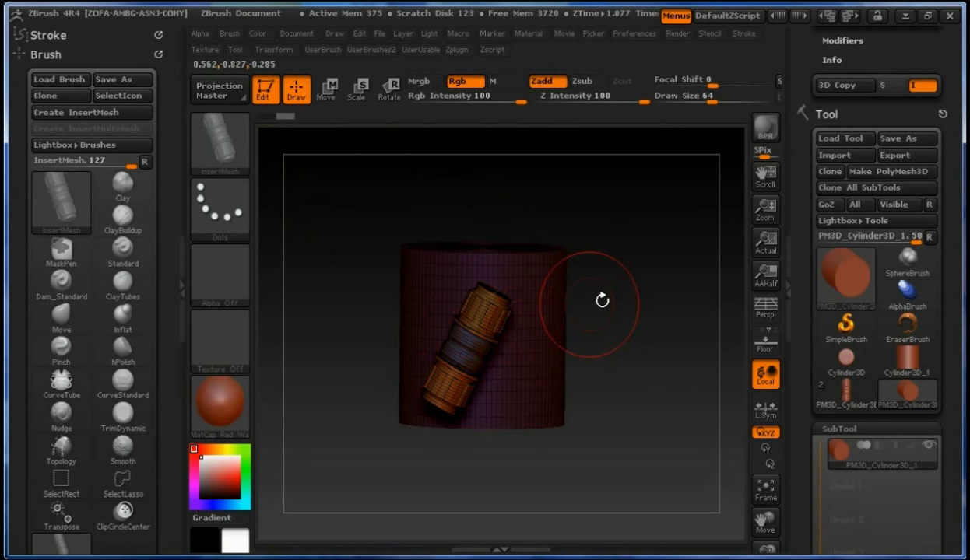
mouse_move(629, 309)
left_mouse_down()
mouse_move(602, 309)
mouse_move(615, 309)
left_mouse_up()
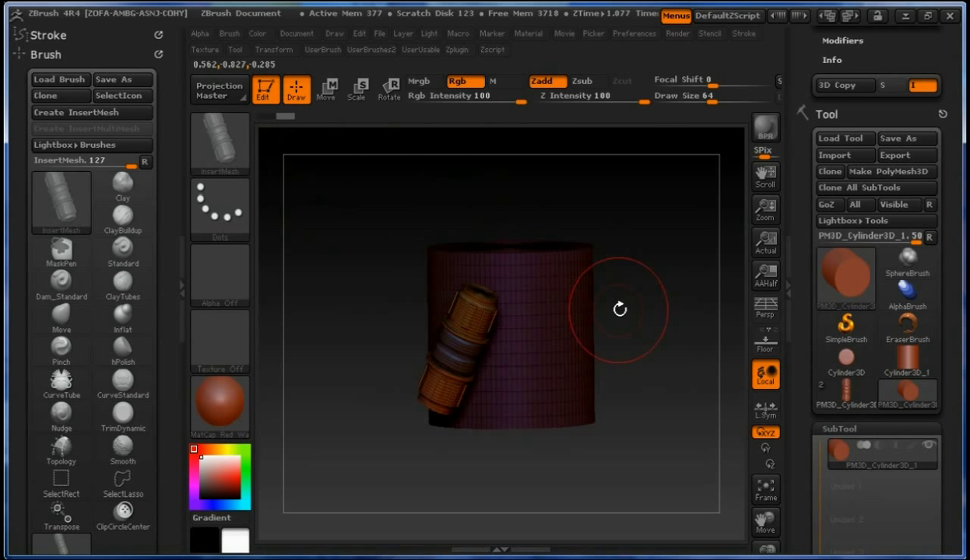